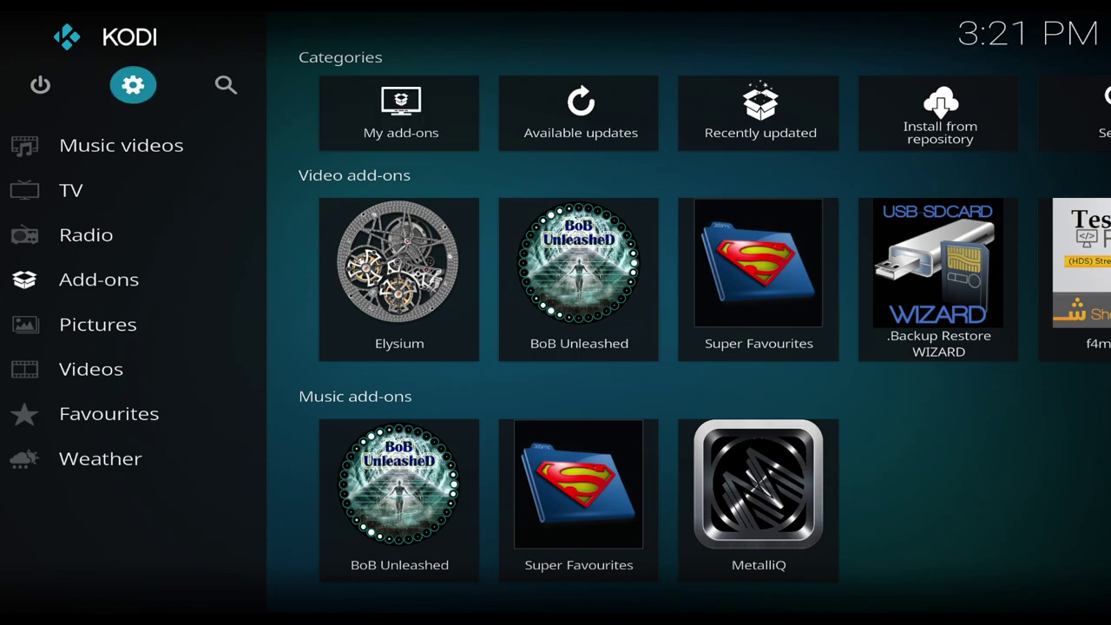
Open Kodi's System settings with the gear icon at the top of the home sidebar
{"action": "left_click", "coordinate": [134, 94]}
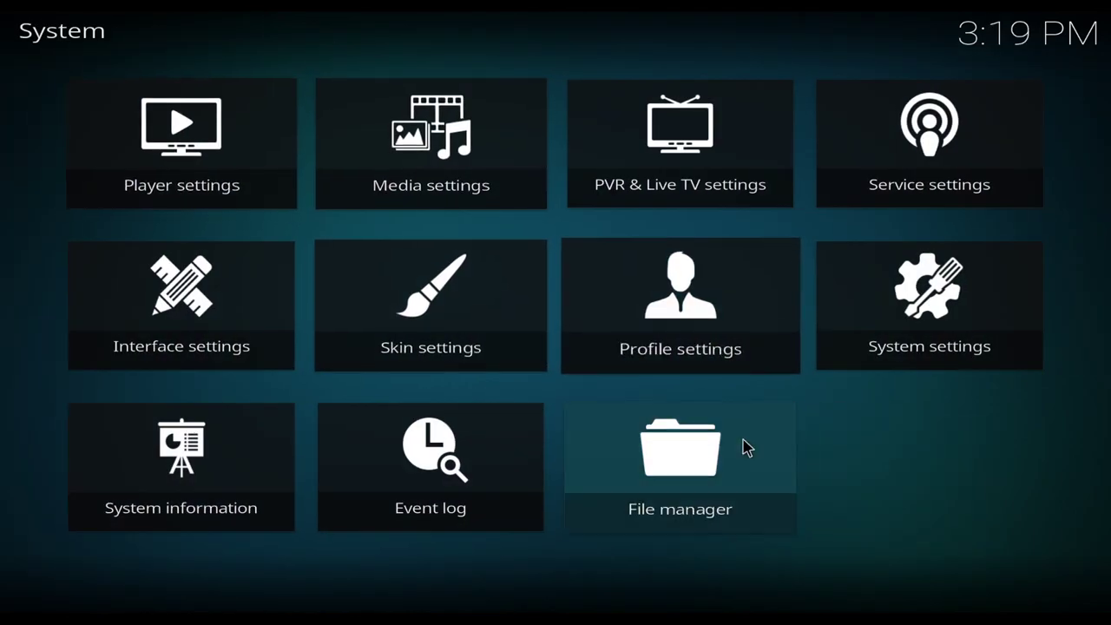
{"action": "left_click", "coordinate": [697, 458]}
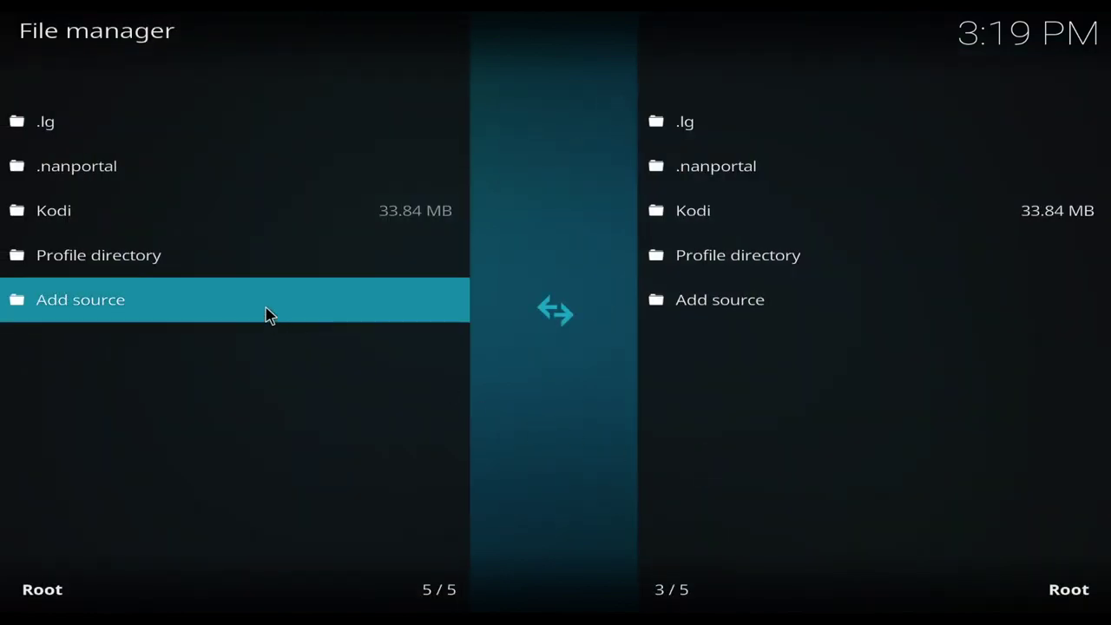
{"action": "left_click", "coordinate": [206, 310]}
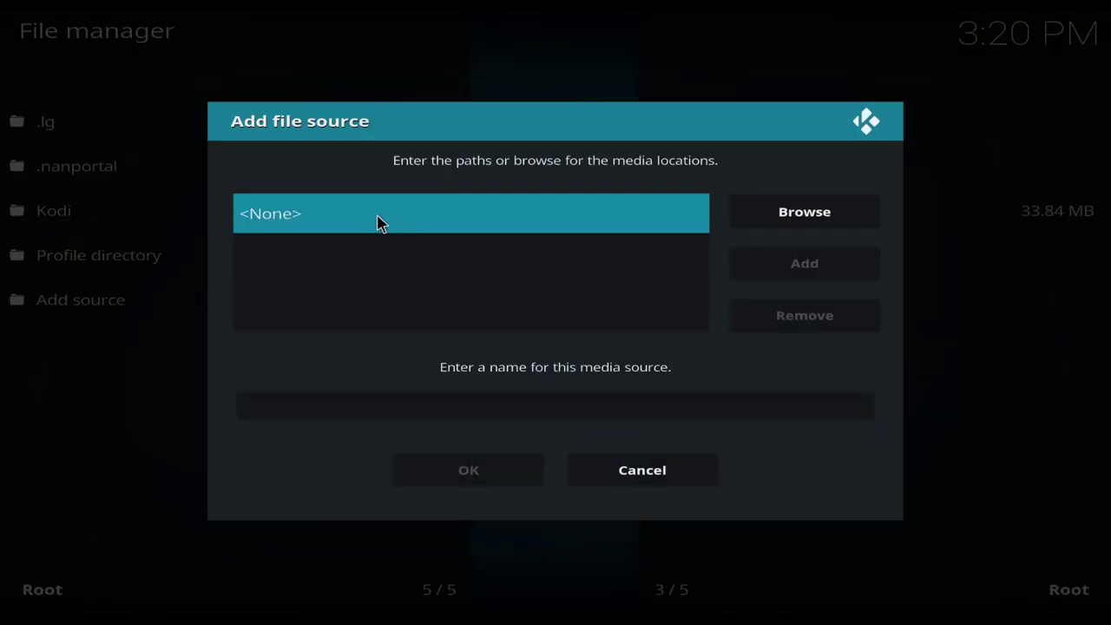
{"action": "left_click", "coordinate": [379, 222]}
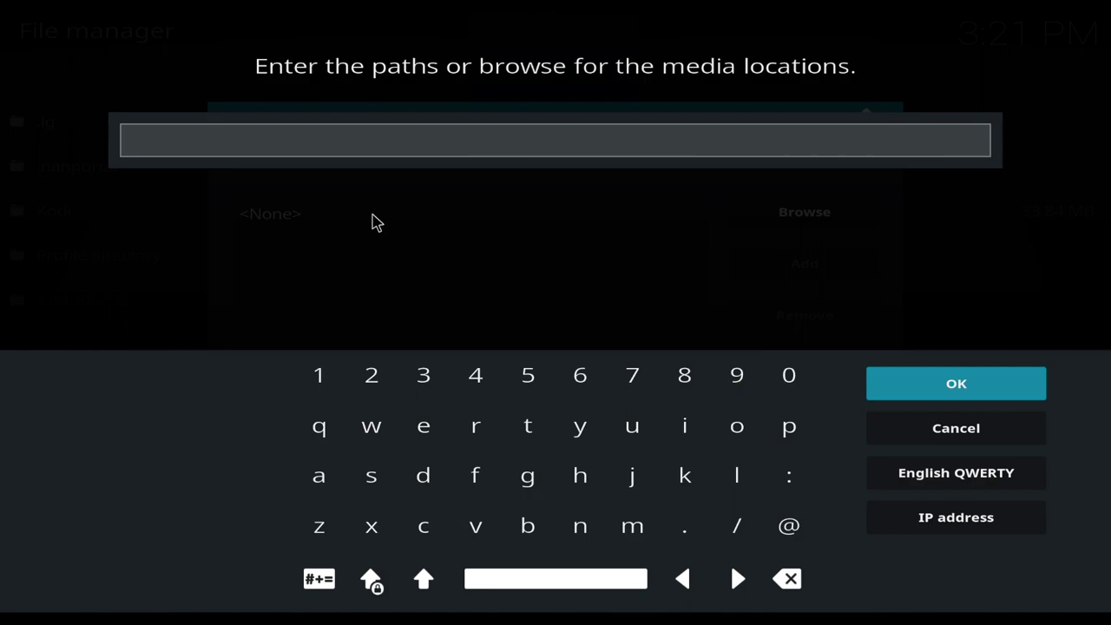
{"action": "type", "text": "http"}
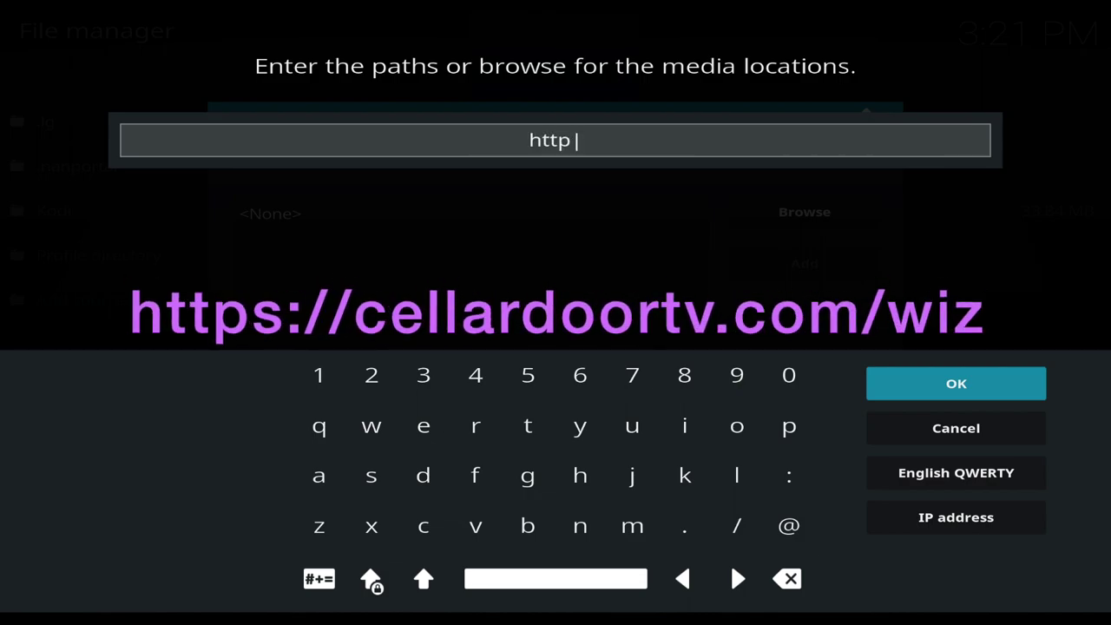
{"action": "type", "text": "s:"}
{"action": "type", "text": "//"}
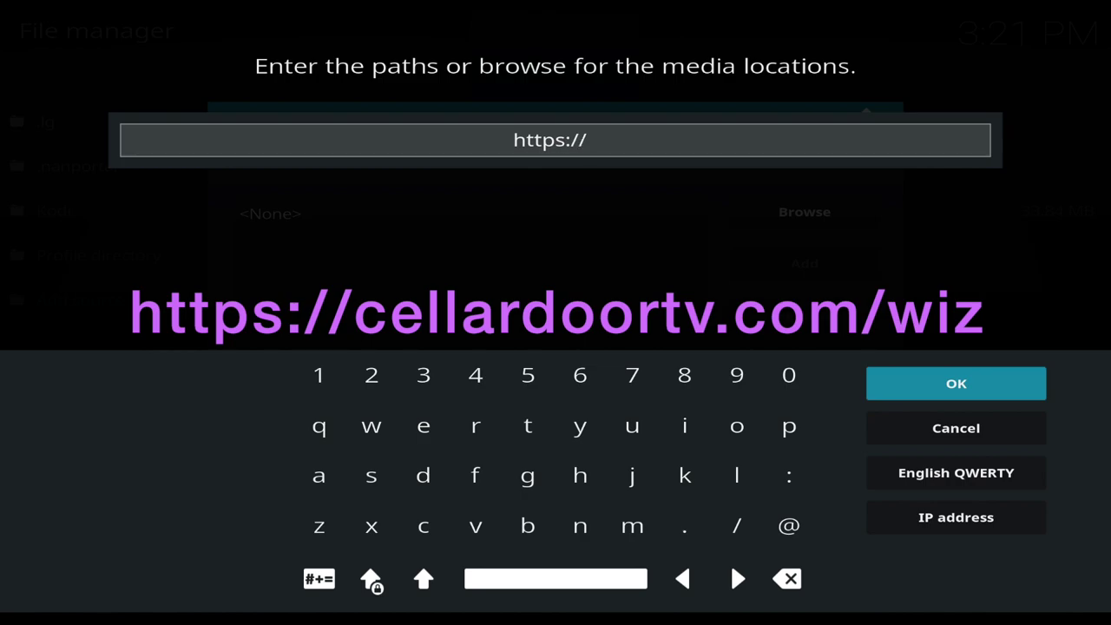
{"action": "type", "text": "cella"}
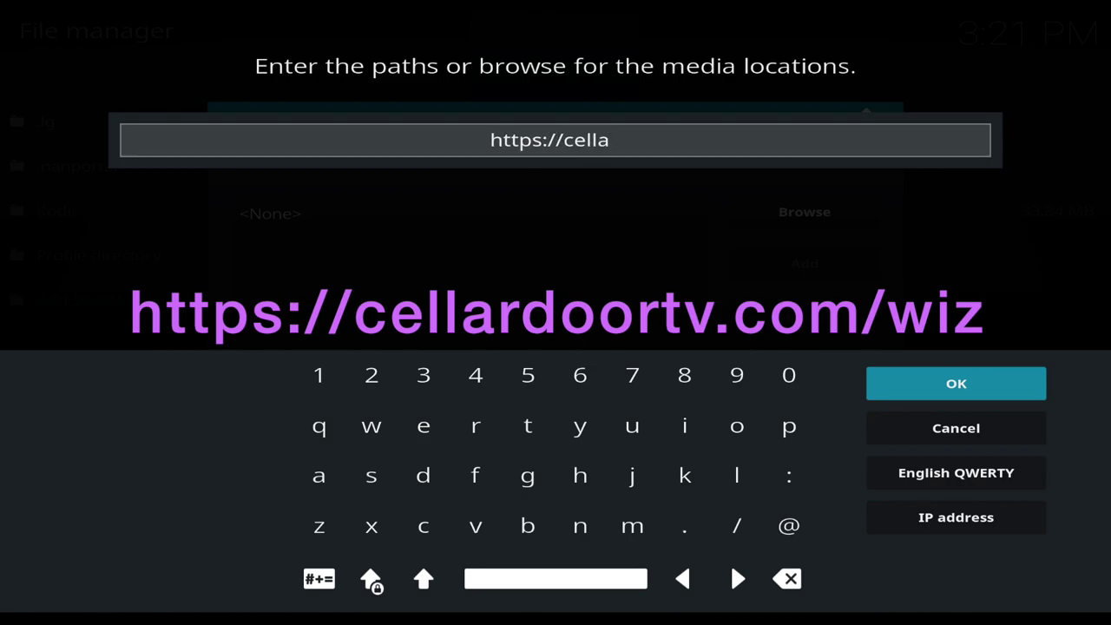
{"action": "type", "text": "rd"}
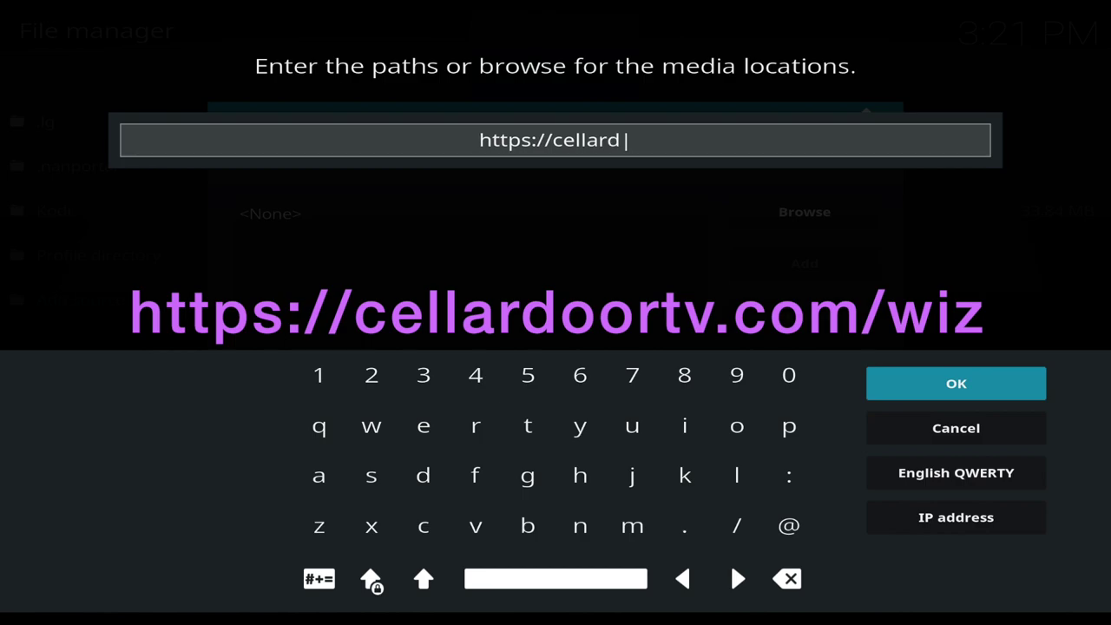
{"action": "type", "text": "oortv"}
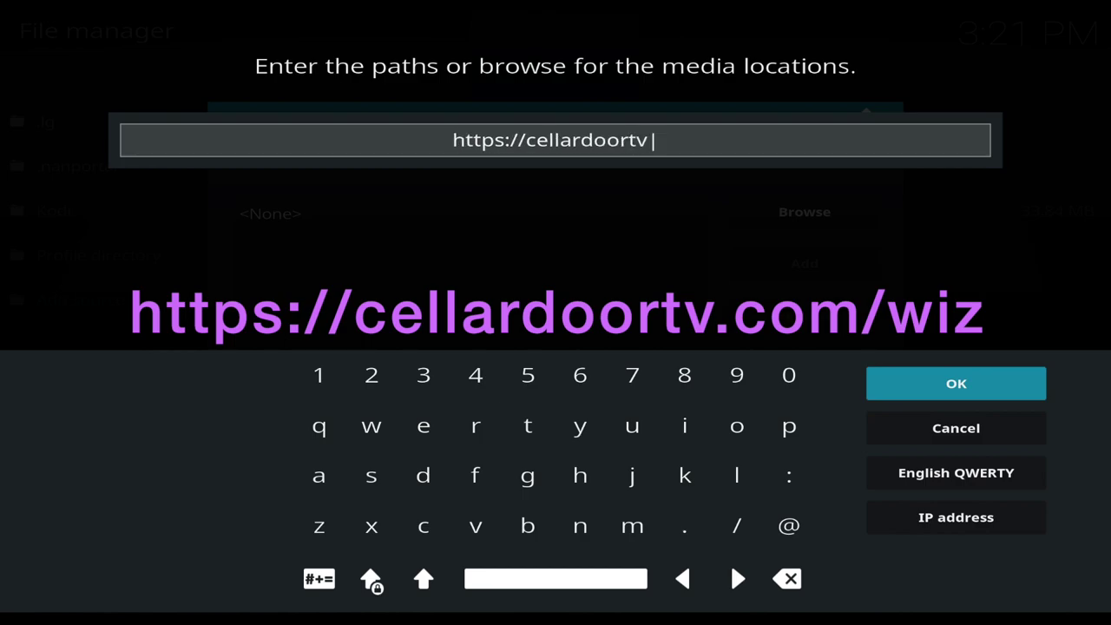
{"action": "type", "text": ".c"}
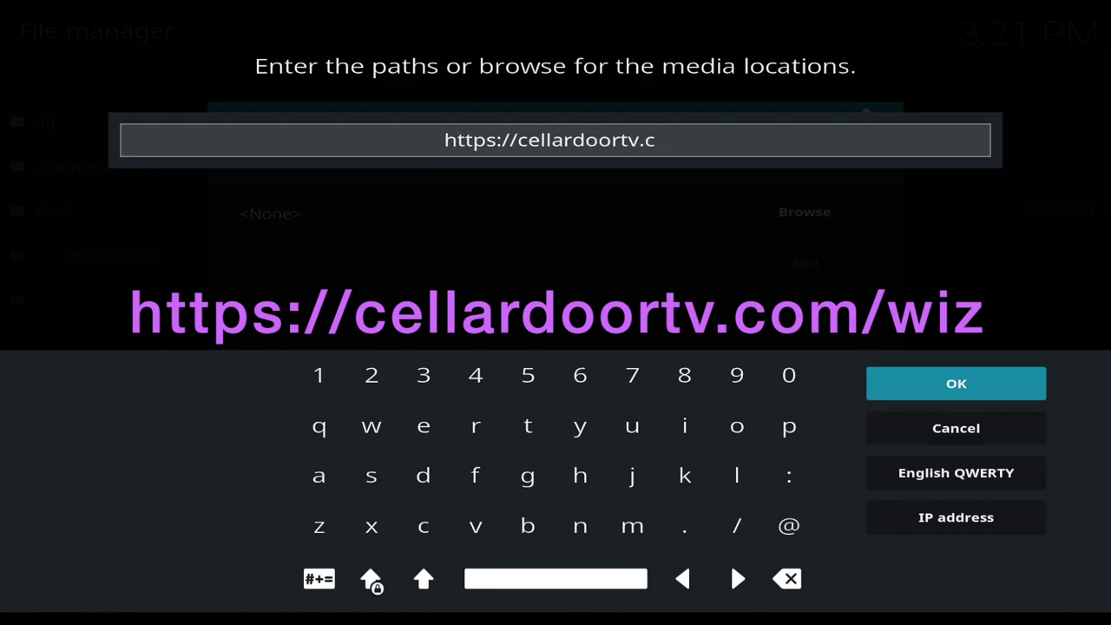
{"action": "type", "text": "om/"}
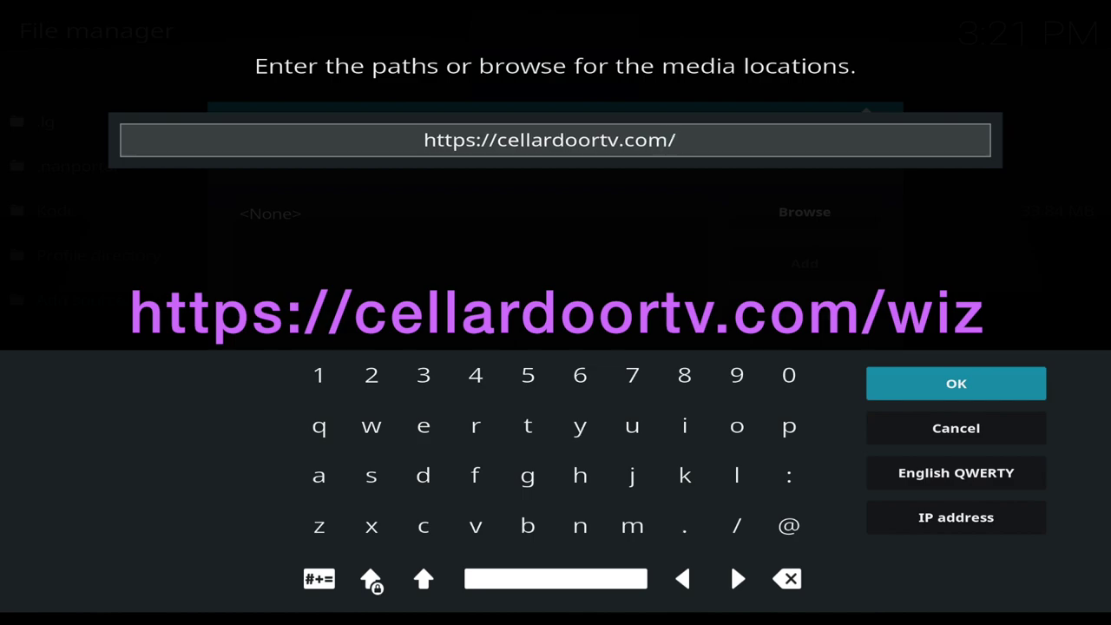
{"action": "type", "text": "wiz"}
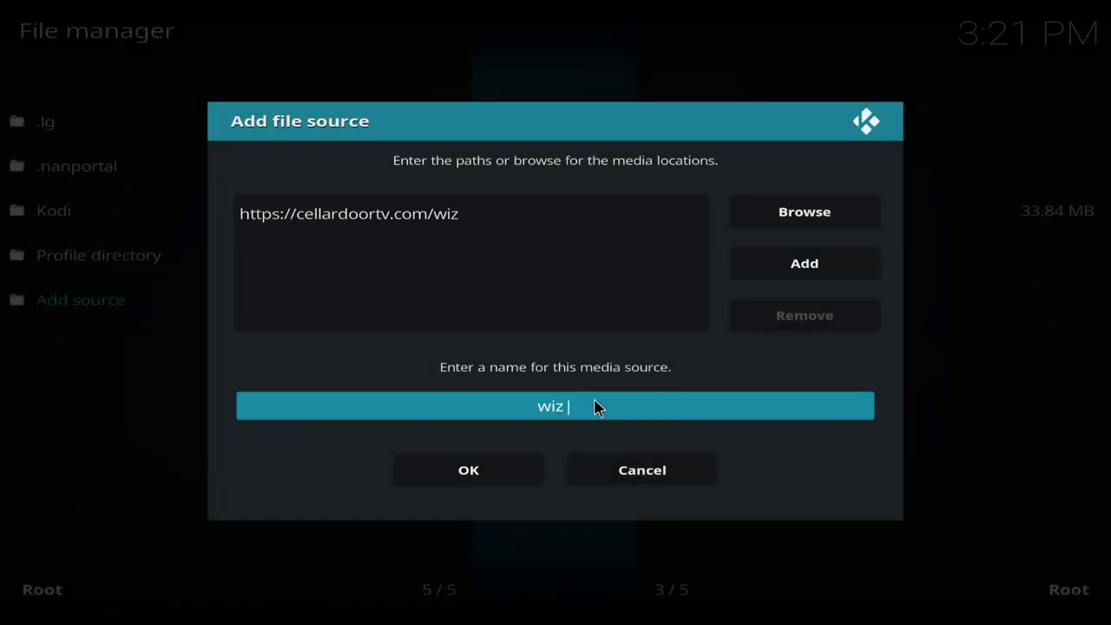
Rename the source to .cdwiz with the on-screen keyboard and confirm it
{"action": "left_click", "coordinate": [590, 410]}
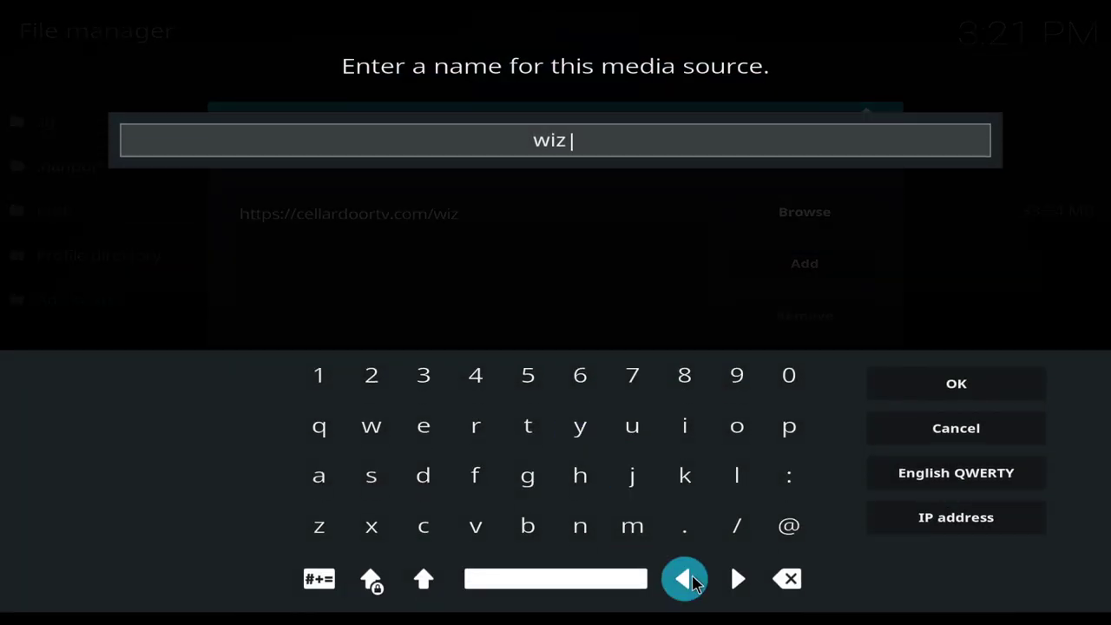
{"action": "left_click", "coordinate": [690, 581]}
{"action": "left_click", "coordinate": [691, 581]}
{"action": "left_click", "coordinate": [690, 581]}
{"action": "left_click", "coordinate": [686, 532]}
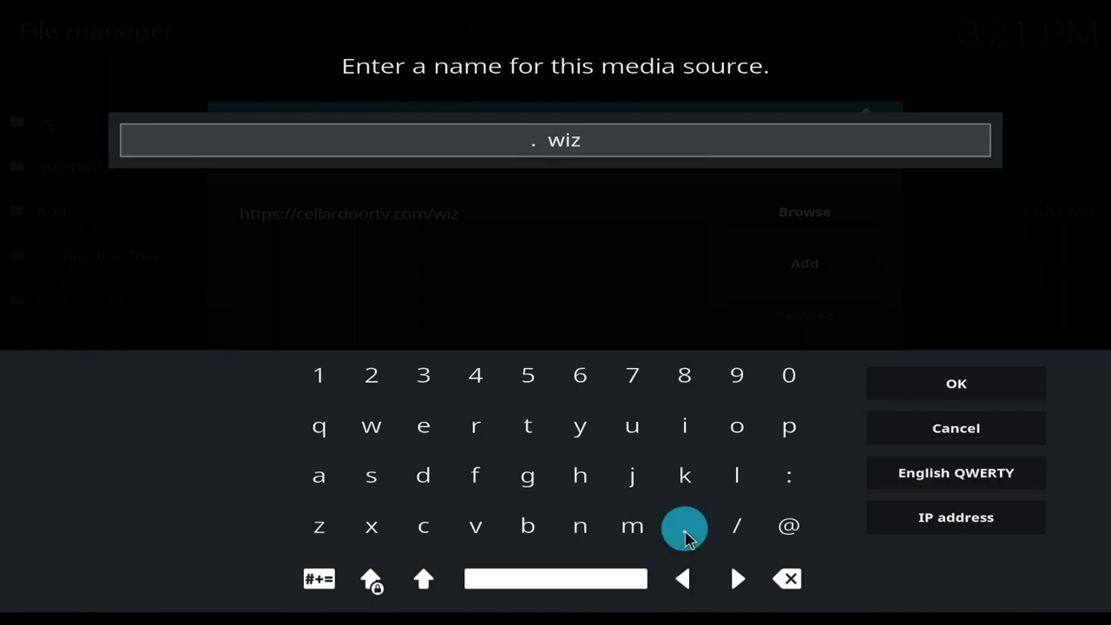
{"action": "left_click", "coordinate": [422, 526]}
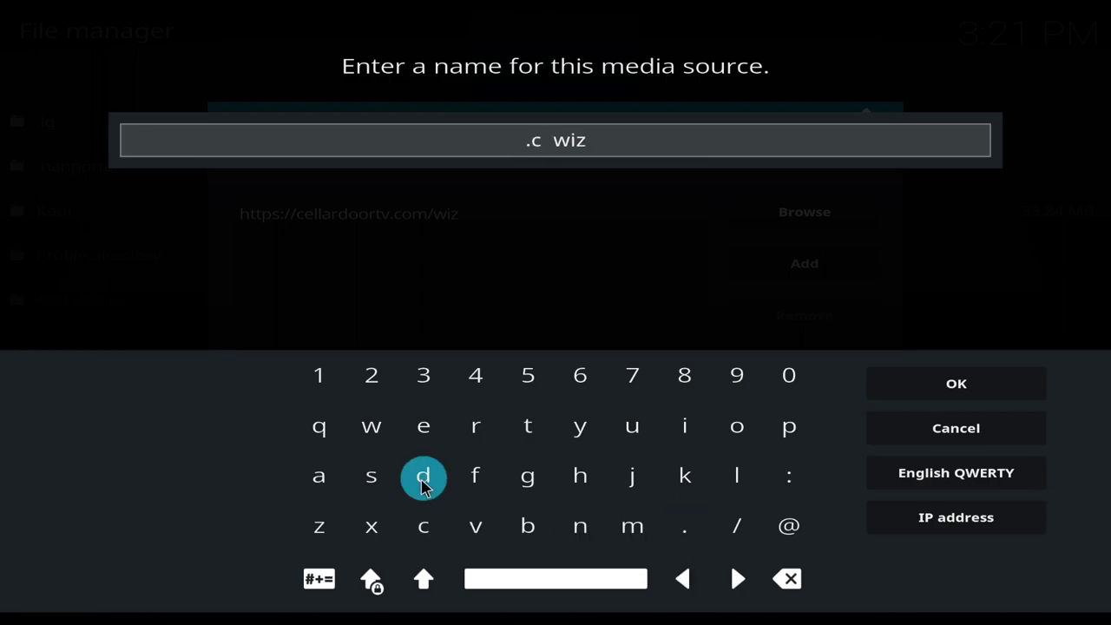
{"action": "left_click", "coordinate": [423, 480]}
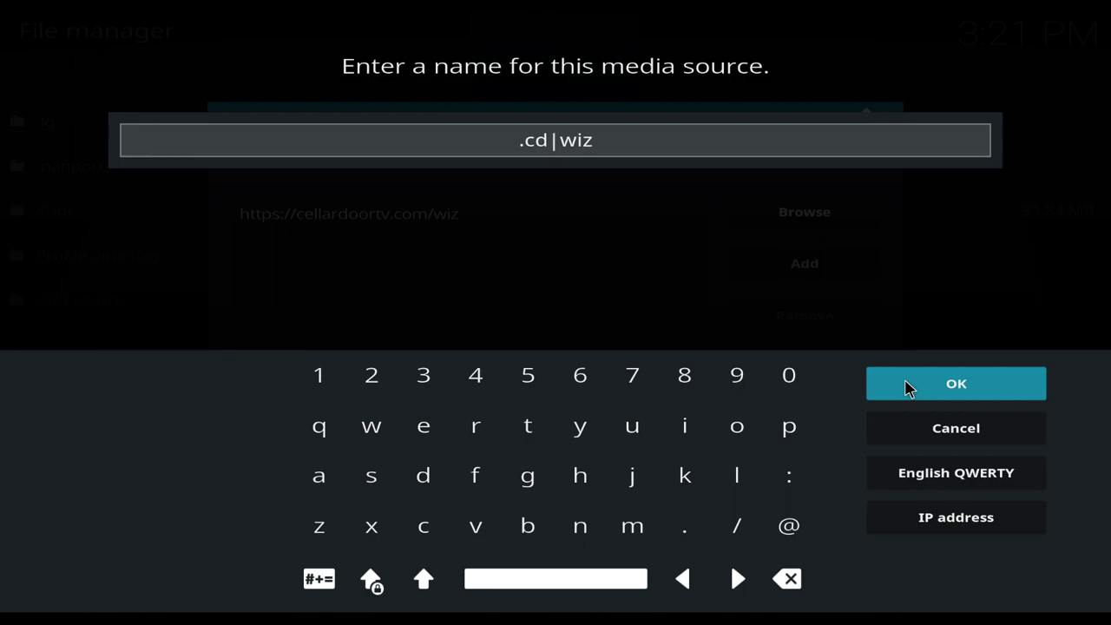
{"action": "left_click", "coordinate": [908, 388]}
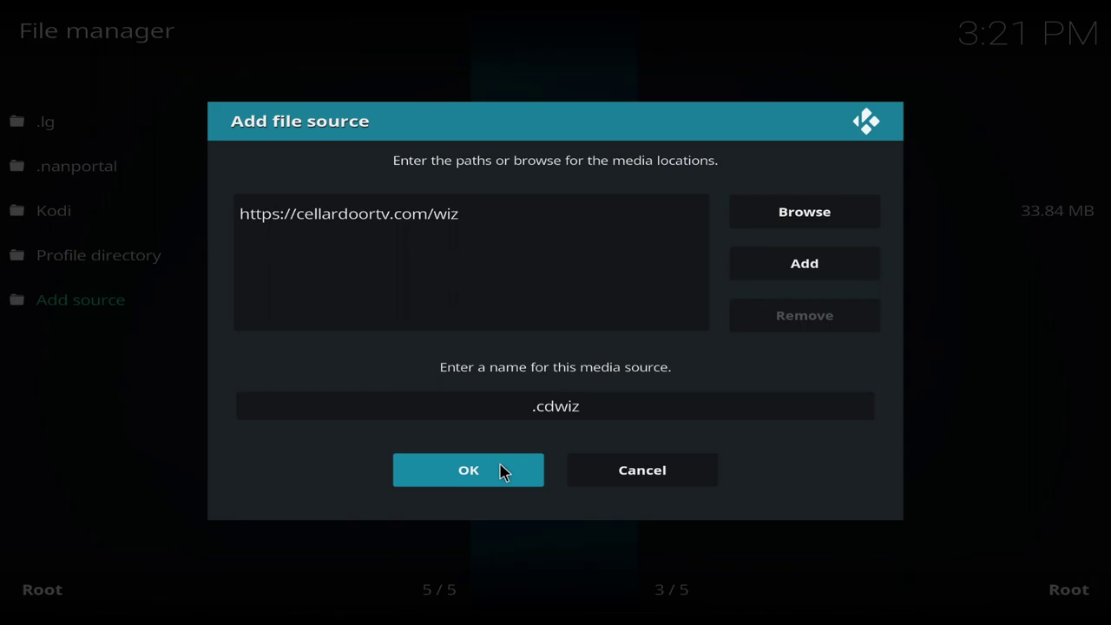
{"action": "left_click", "coordinate": [504, 471]}
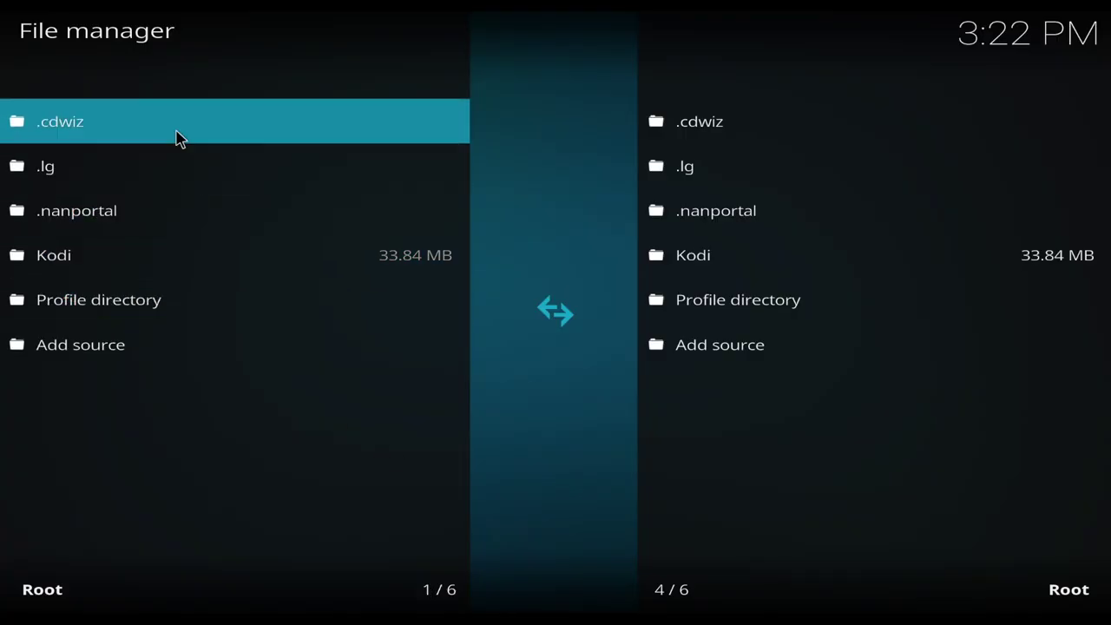
From the home screen, browse Add-ons' Install from zip file into the .cdwiz source
{"action": "key", "text": "Escape"}
{"action": "key", "text": "Escape"}
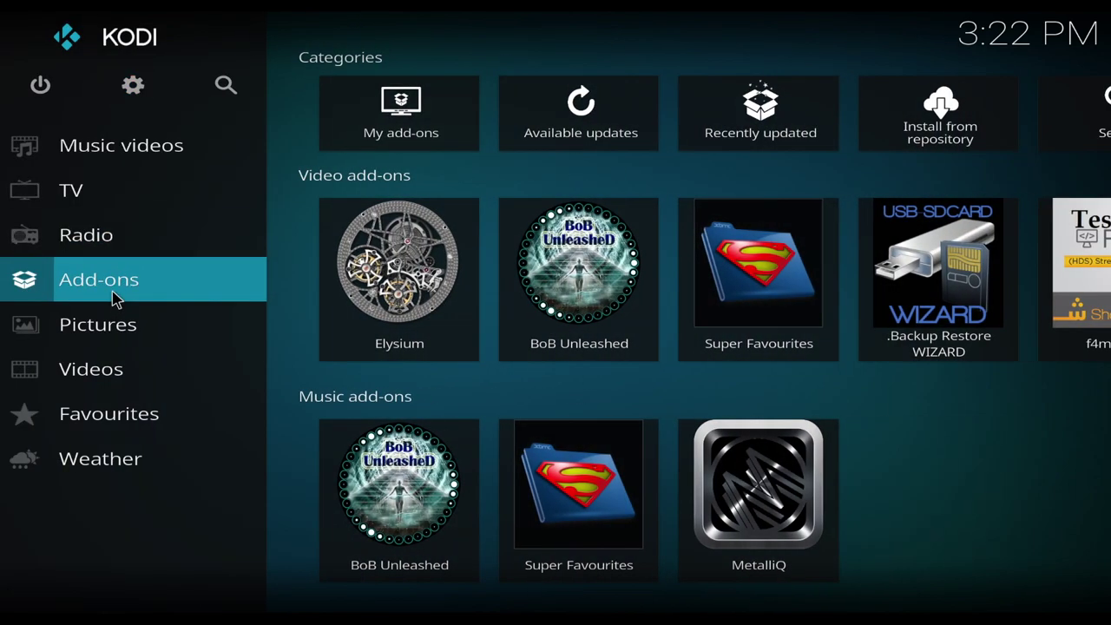
{"action": "left_click", "coordinate": [113, 293]}
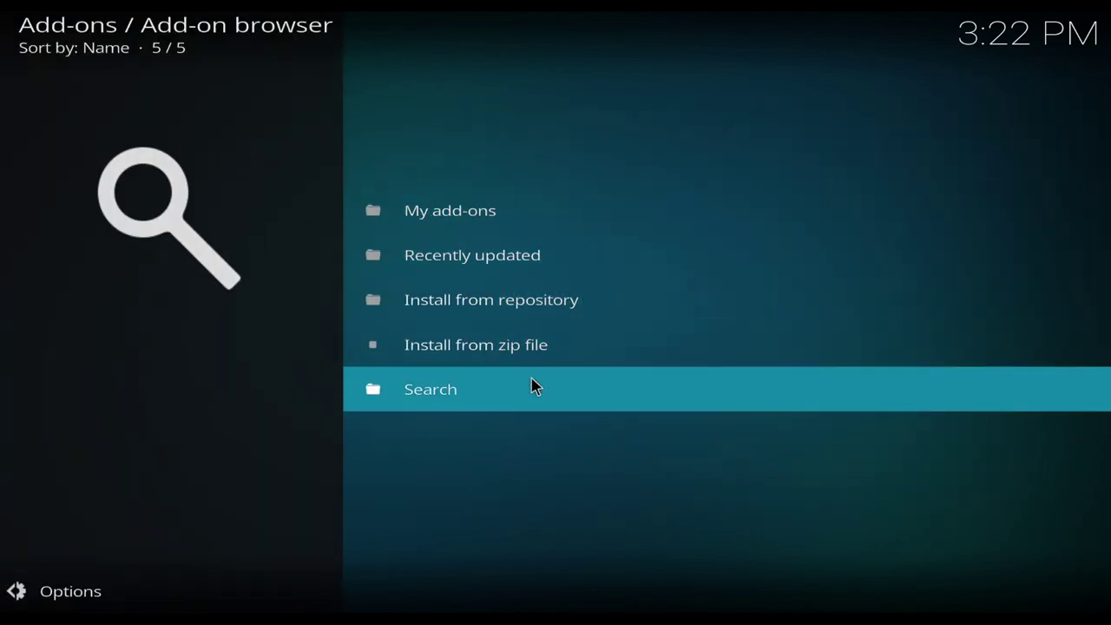
{"action": "left_click", "coordinate": [521, 353]}
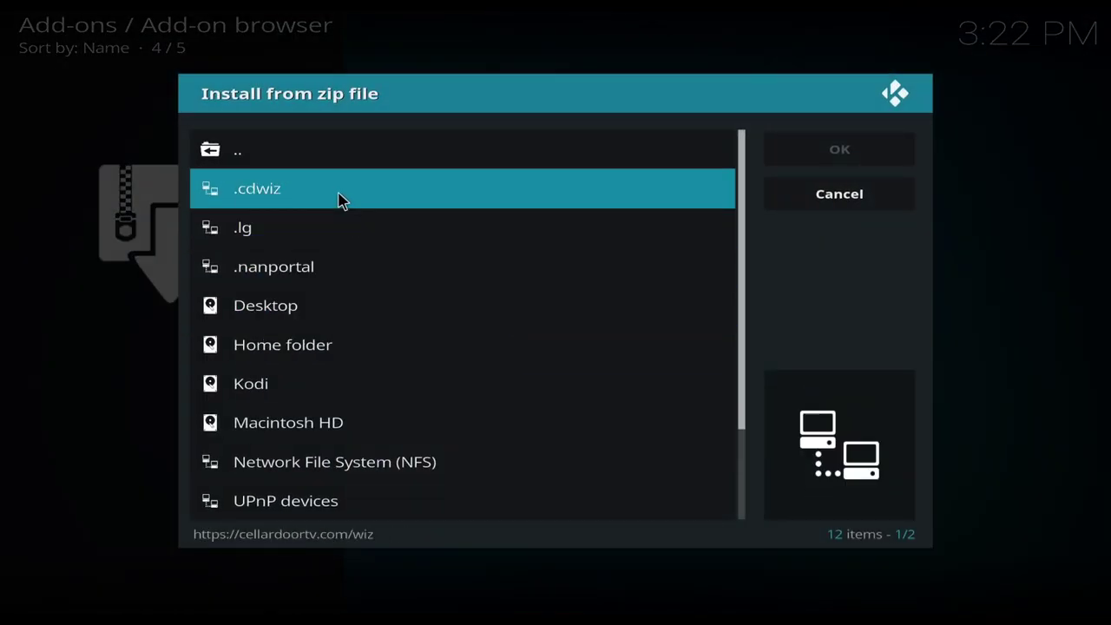
{"action": "left_click", "coordinate": [340, 200]}
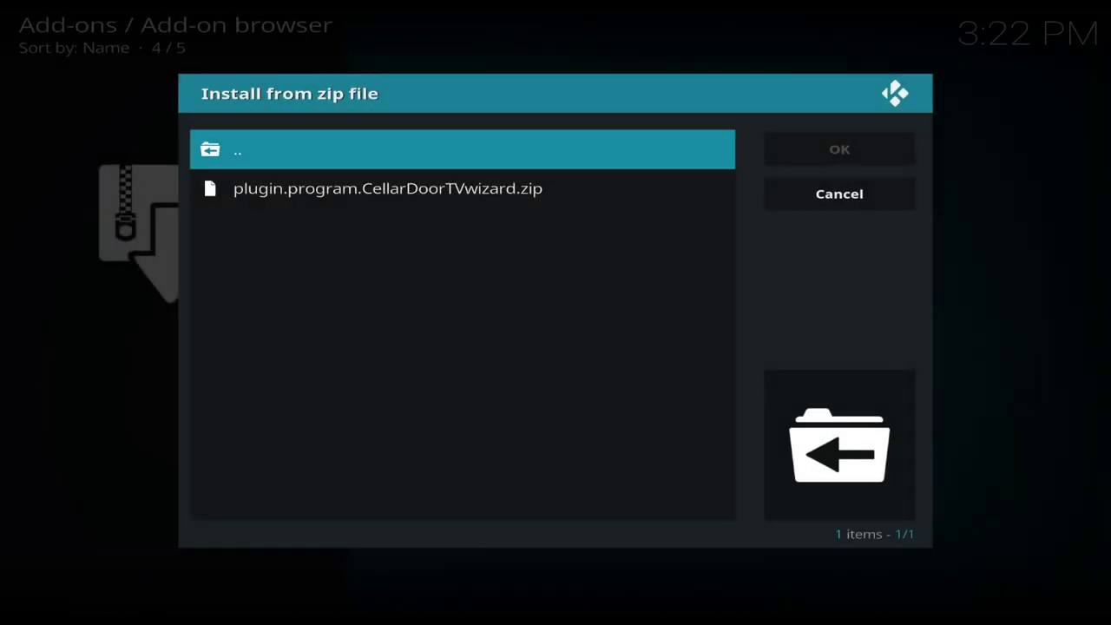
Install plugin.program.CellarDoorTVwizard.zip from the .cdwiz source
{"action": "left_click", "coordinate": [420, 201]}
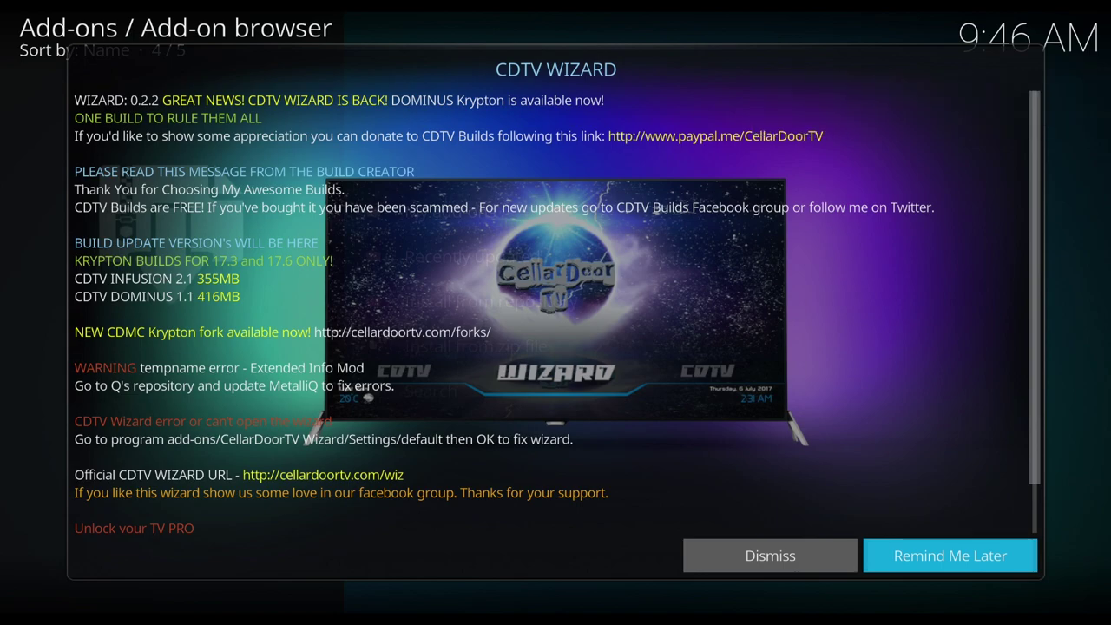
Dismiss the welcome notice, keep Trakt, login data, Favourites.xml and repositories, and continue
{"action": "left_click", "coordinate": [768, 570]}
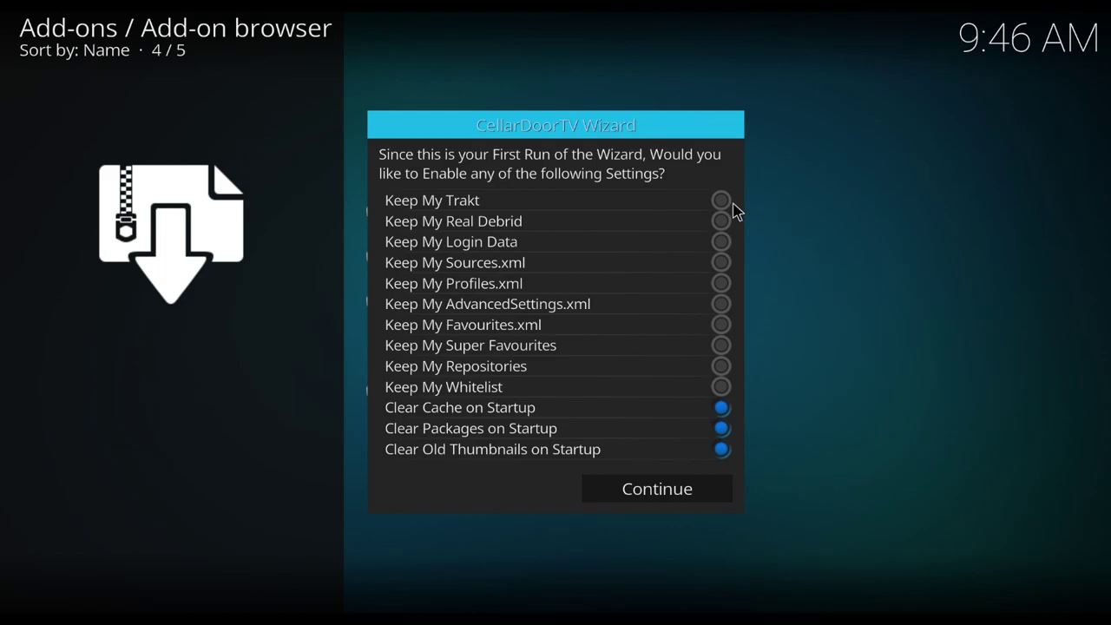
{"action": "left_click", "coordinate": [727, 206]}
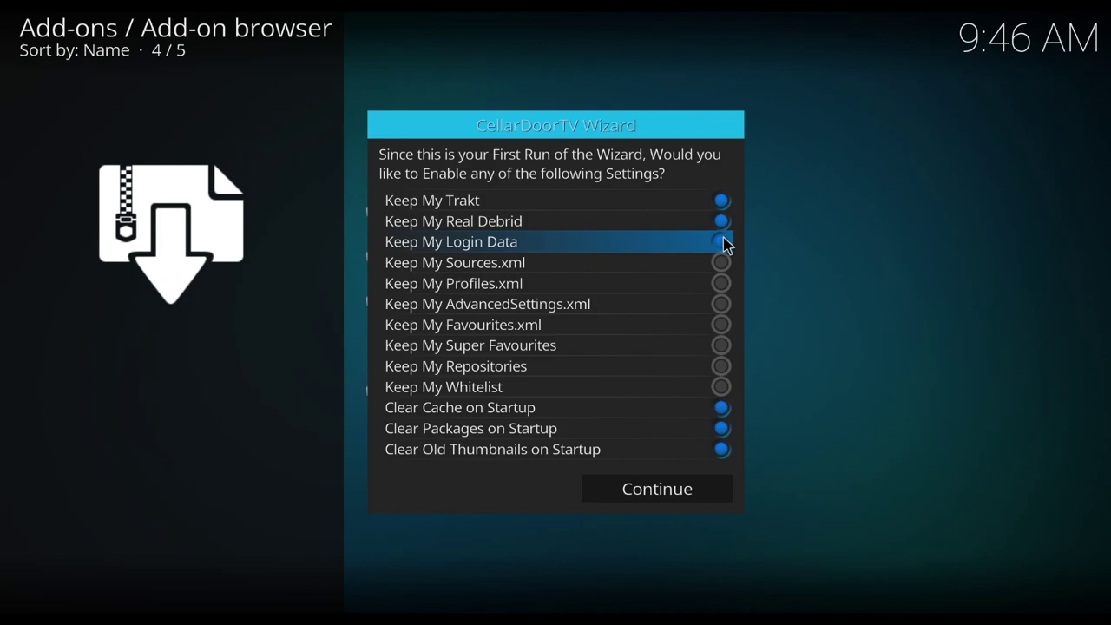
{"action": "left_click", "coordinate": [728, 245]}
{"action": "left_click", "coordinate": [728, 328]}
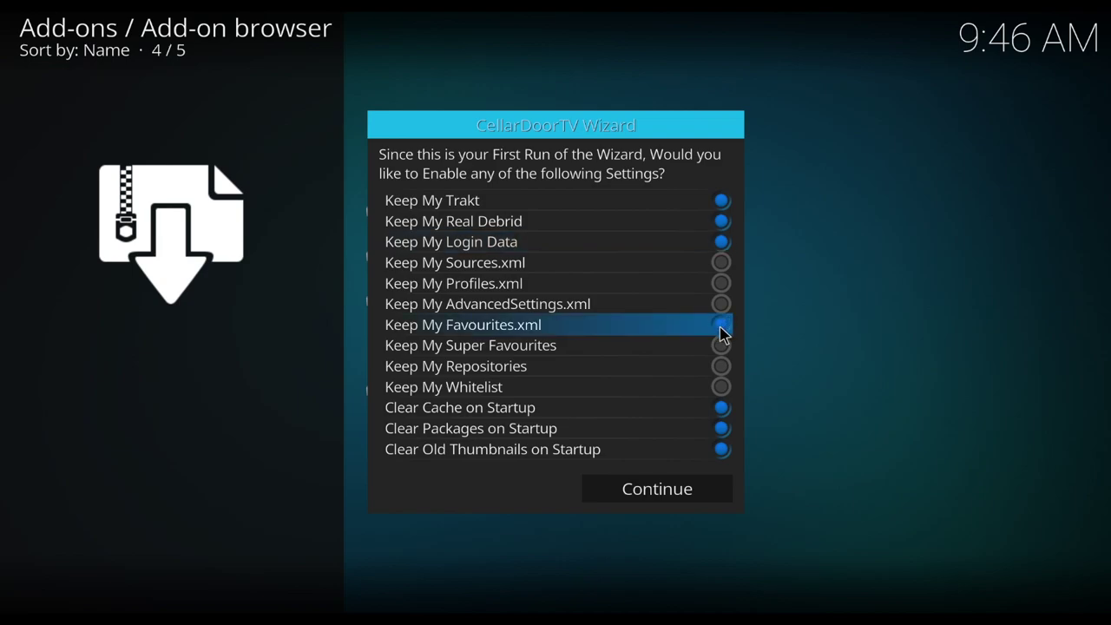
{"action": "left_click", "coordinate": [719, 371]}
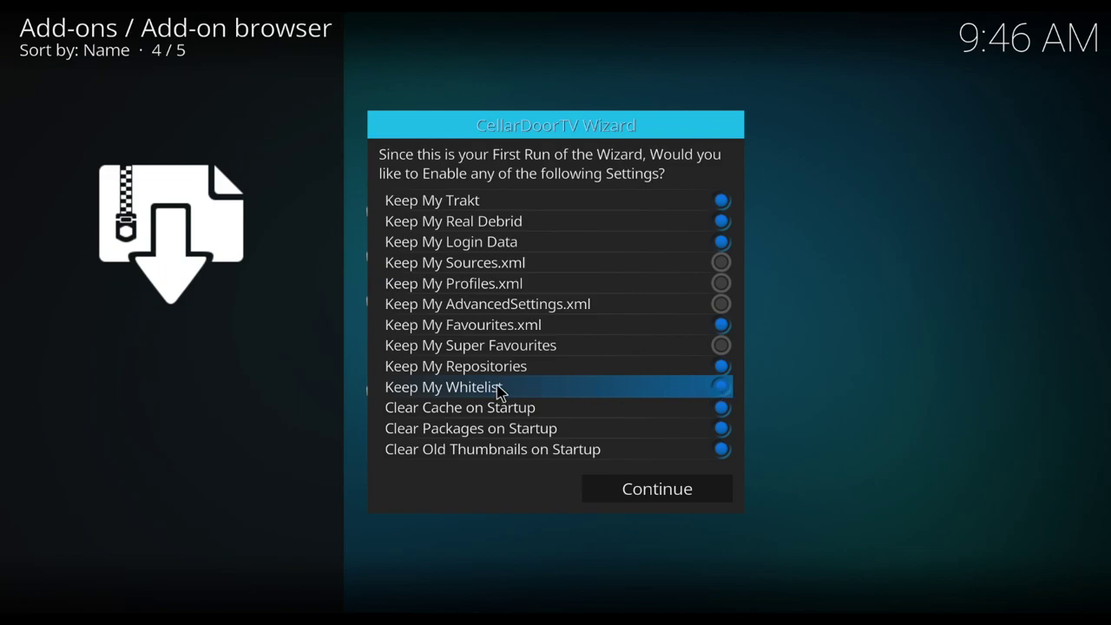
{"action": "left_click", "coordinate": [660, 491]}
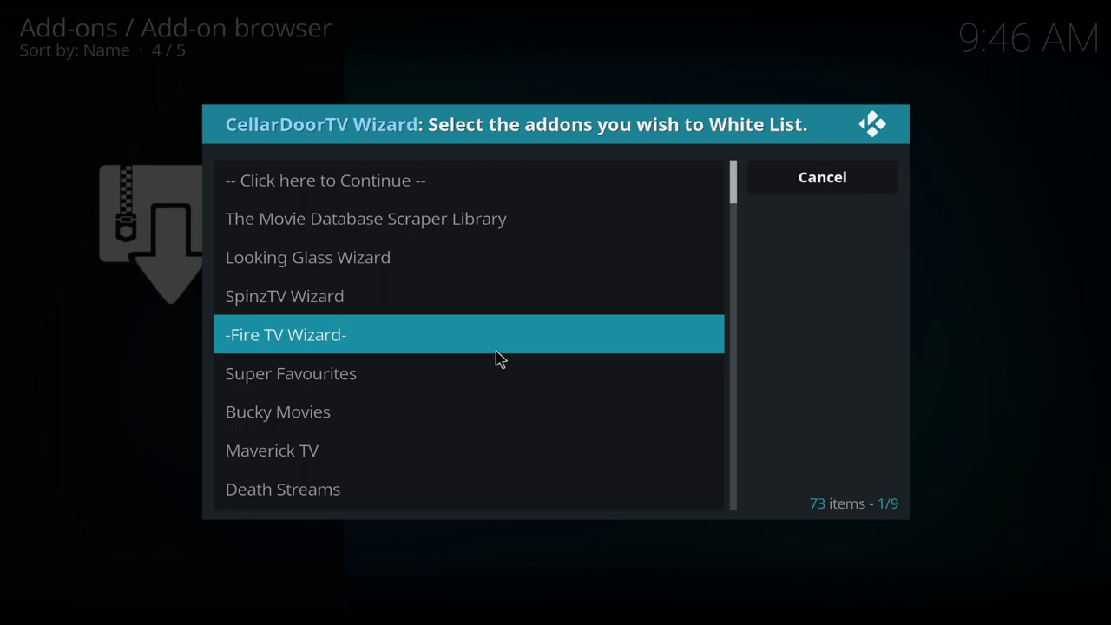
Whitelist Gurzil and Fire TV Guru Repo in the wizard's add-on list
{"action": "scroll", "coordinate": [484, 360], "scroll_direction": "down", "scroll_amount": 2}
{"action": "scroll", "coordinate": [484, 360], "scroll_direction": "down", "scroll_amount": 6}
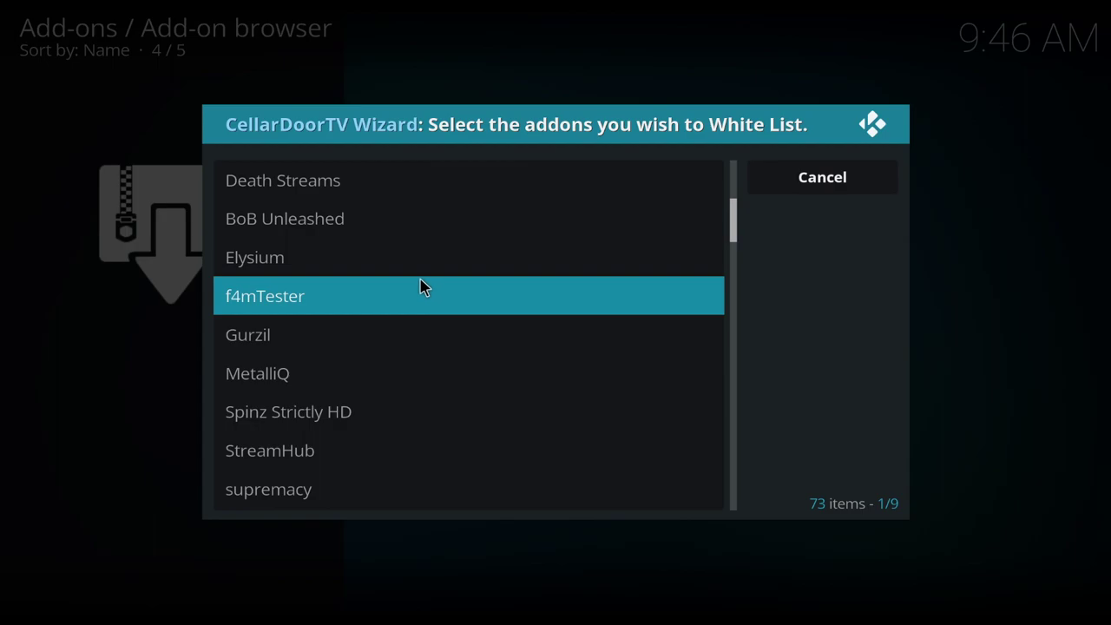
{"action": "left_click", "coordinate": [432, 339]}
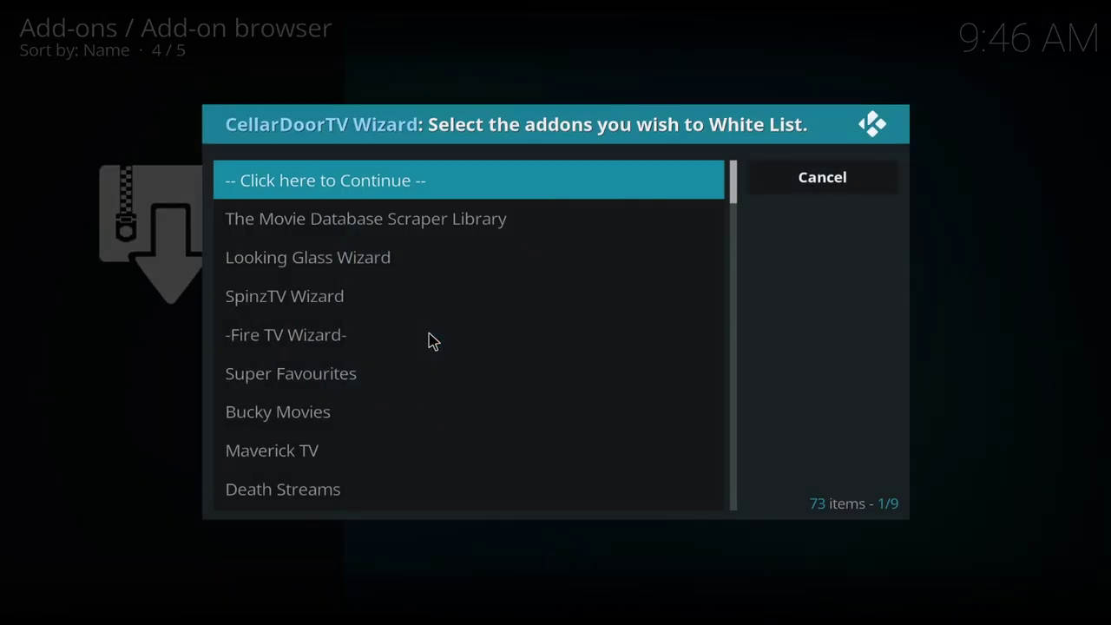
{"action": "scroll", "coordinate": [431, 340], "scroll_direction": "down", "scroll_amount": 8}
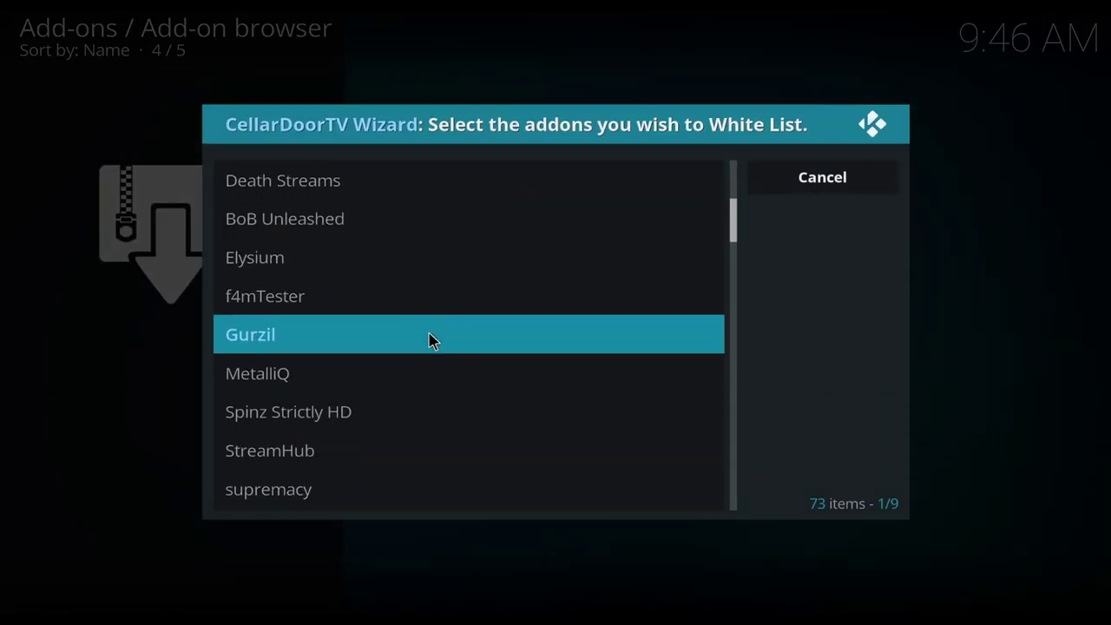
{"action": "scroll", "coordinate": [431, 339], "scroll_direction": "down", "scroll_amount": 3}
{"action": "scroll", "coordinate": [432, 340], "scroll_direction": "down", "scroll_amount": 6}
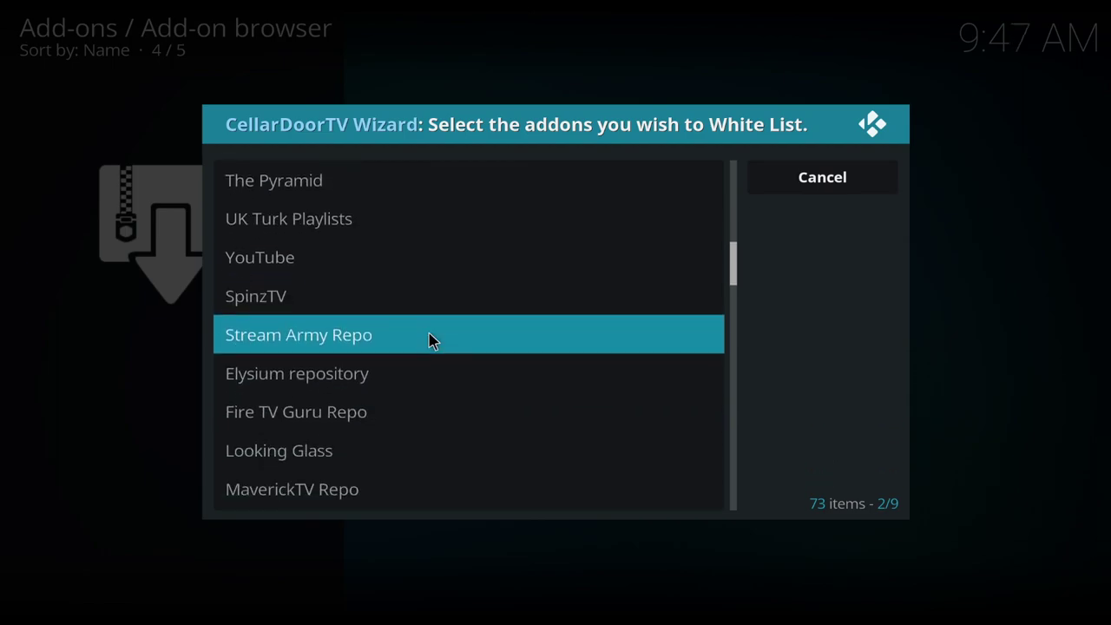
{"action": "scroll", "coordinate": [432, 339], "scroll_direction": "down", "scroll_amount": 1}
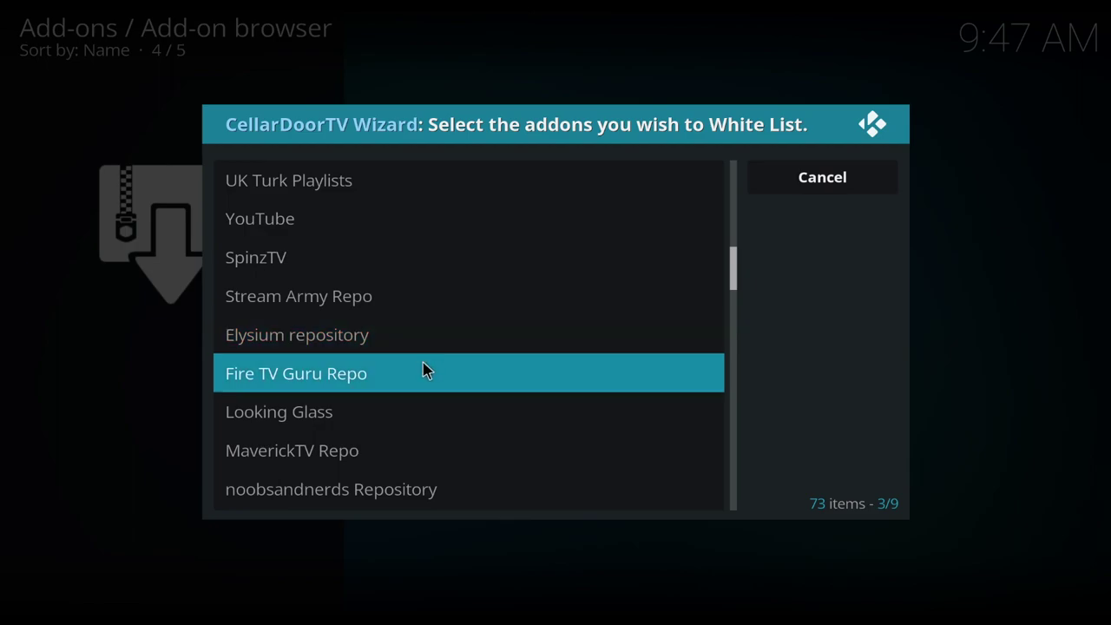
{"action": "left_click", "coordinate": [424, 369]}
Whitelist another add-on, Looking Glass and Spinz Strictly HD, then continue
{"action": "scroll", "coordinate": [423, 369], "scroll_direction": "down", "scroll_amount": 12}
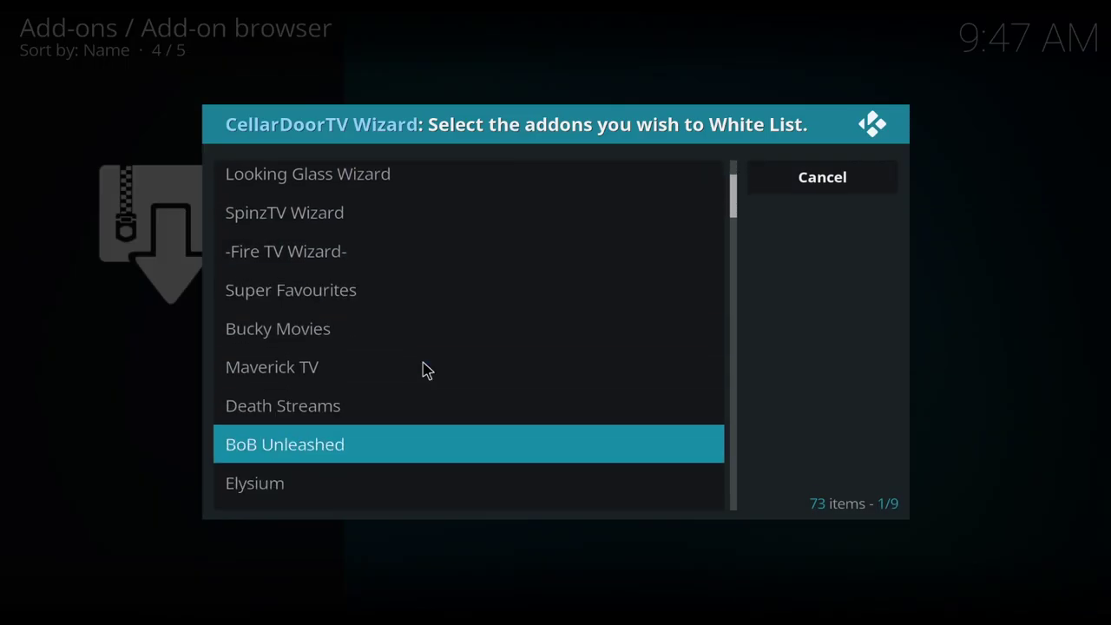
{"action": "scroll", "coordinate": [423, 362], "scroll_direction": "down", "scroll_amount": 17}
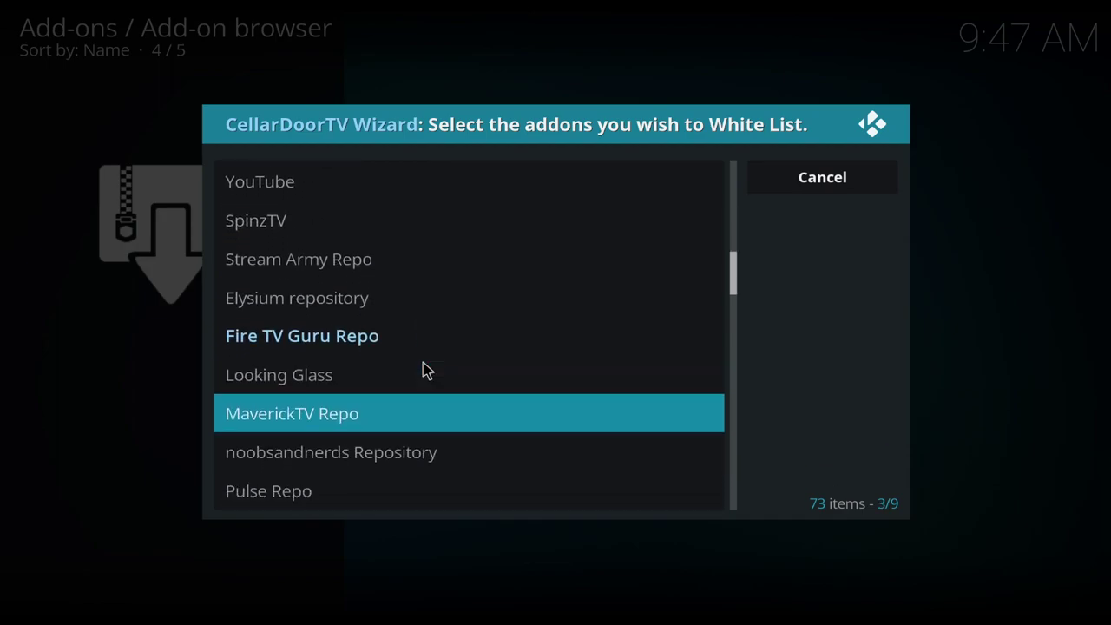
{"action": "left_click", "coordinate": [439, 262]}
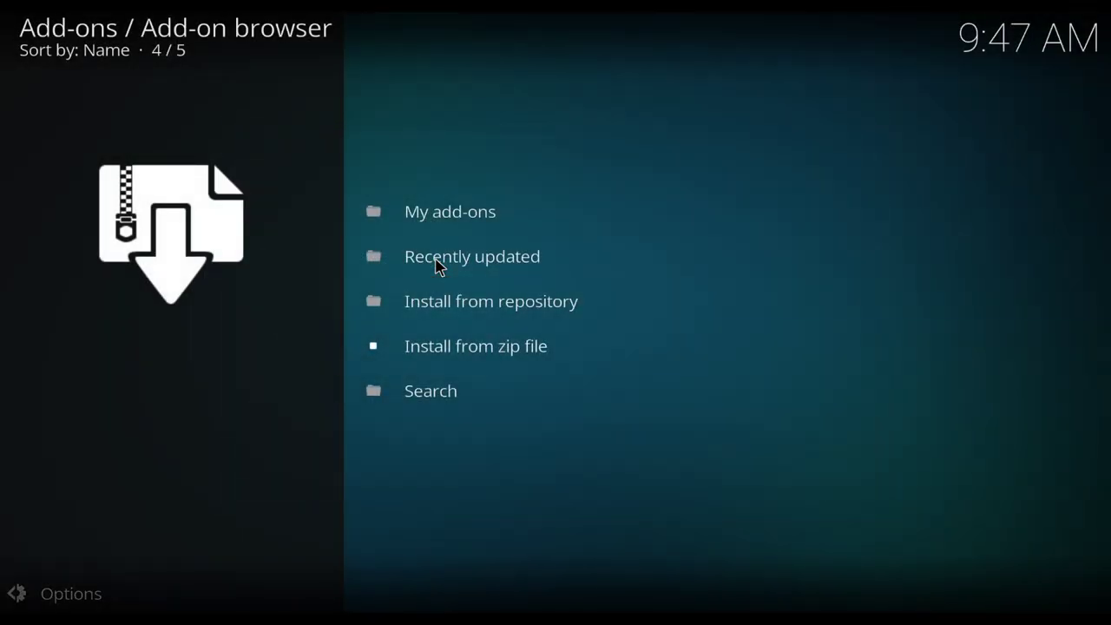
{"action": "scroll", "coordinate": [424, 324], "scroll_direction": "down", "scroll_amount": 15}
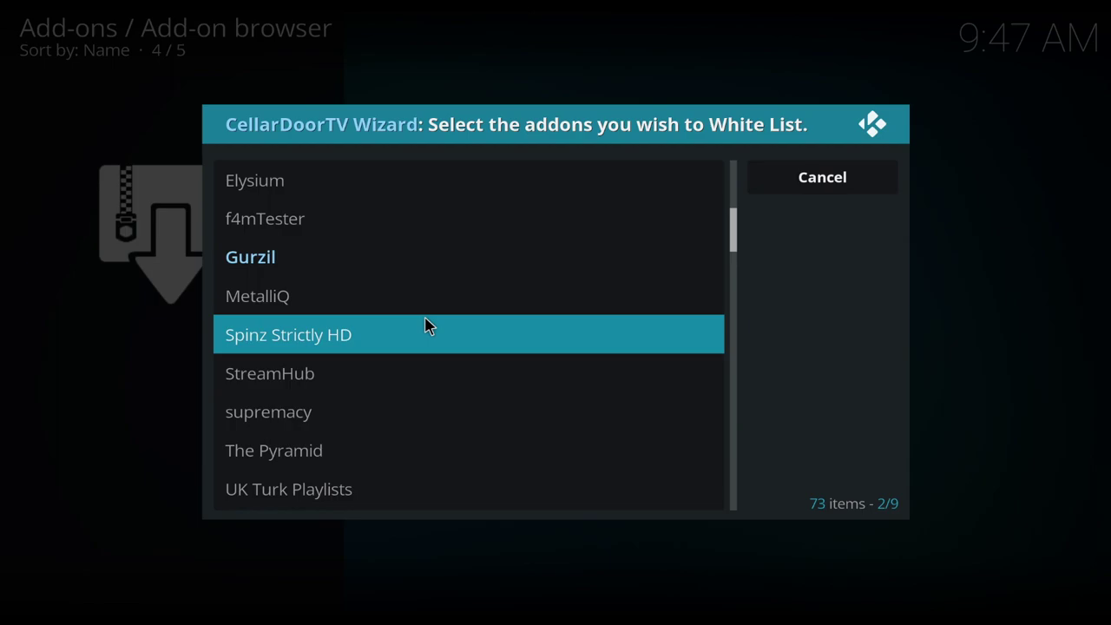
{"action": "scroll", "coordinate": [425, 325], "scroll_direction": "down", "scroll_amount": 5}
{"action": "left_click", "coordinate": [426, 297]}
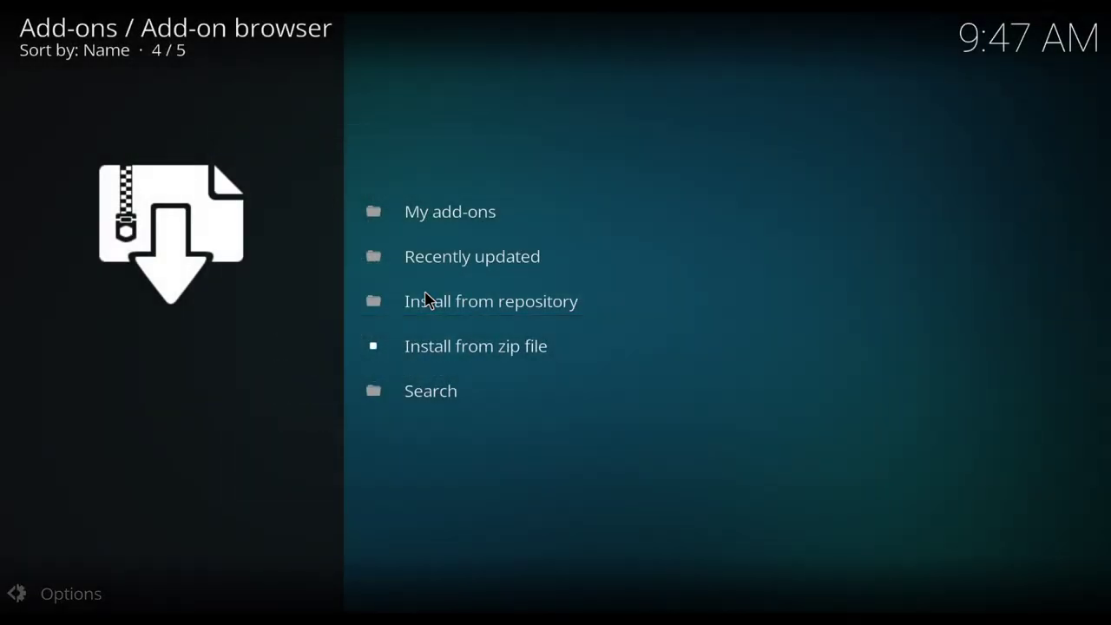
{"action": "scroll", "coordinate": [460, 347], "scroll_direction": "down", "scroll_amount": 14}
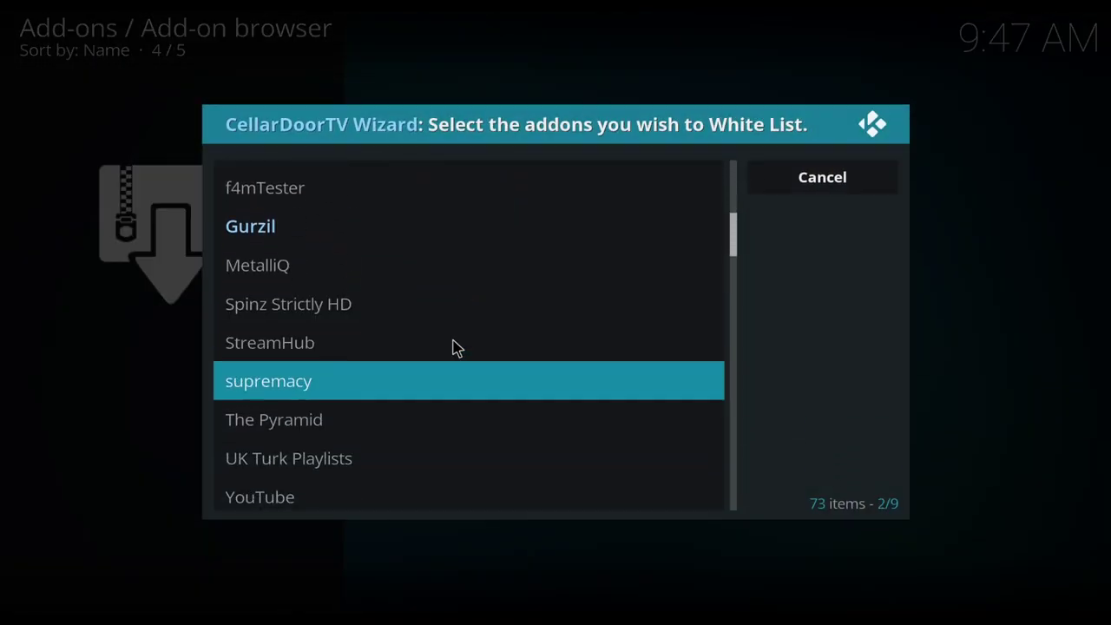
{"action": "left_click", "coordinate": [411, 185]}
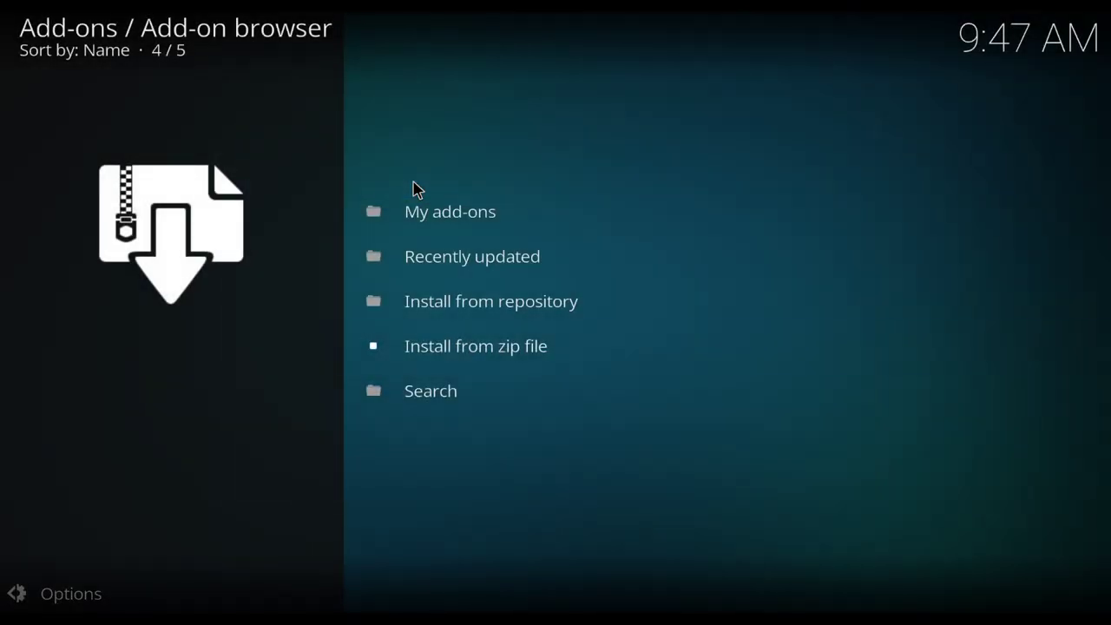
{"action": "scroll", "coordinate": [504, 364], "scroll_direction": "down", "scroll_amount": 15}
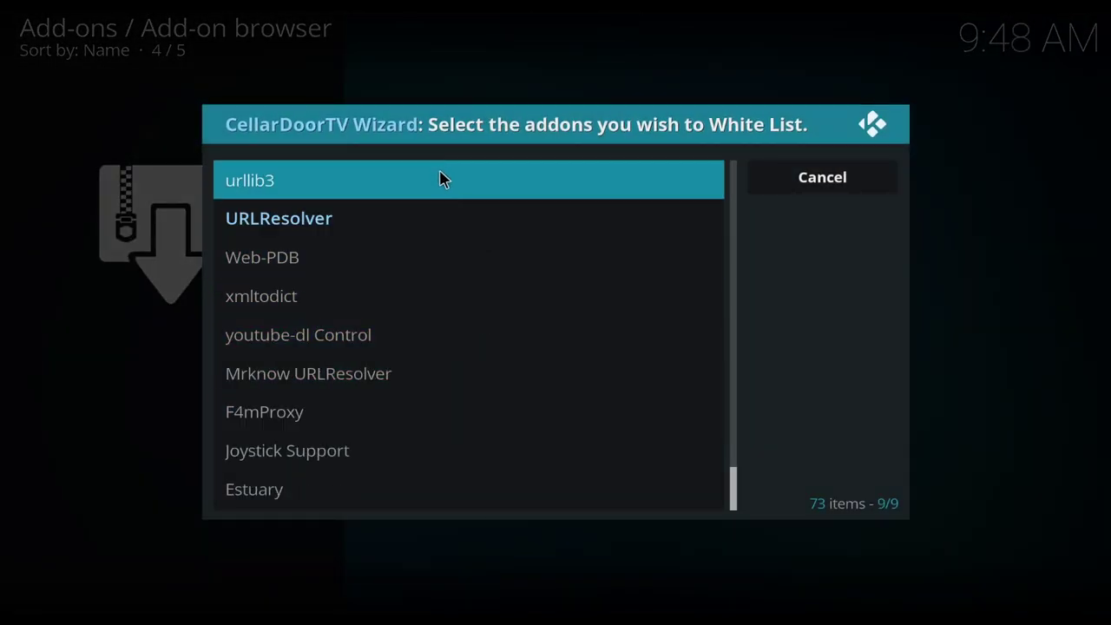
{"action": "scroll", "coordinate": [538, 347], "scroll_direction": "up", "scroll_amount": 6}
{"action": "scroll", "coordinate": [538, 347], "scroll_direction": "up", "scroll_amount": 20}
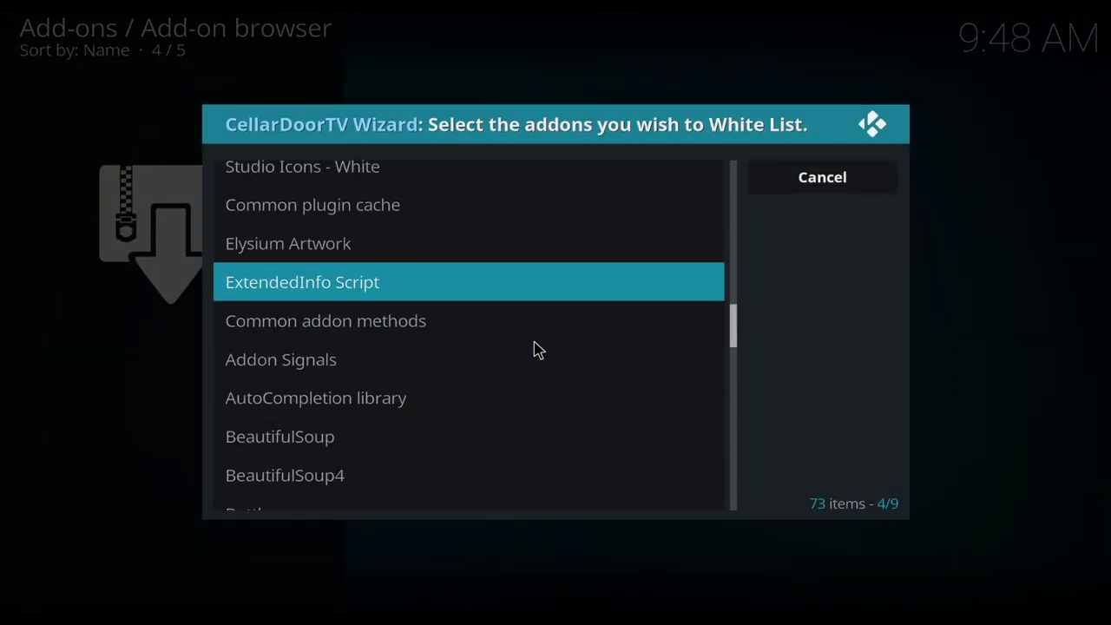
{"action": "scroll", "coordinate": [536, 343], "scroll_direction": "up", "scroll_amount": 15}
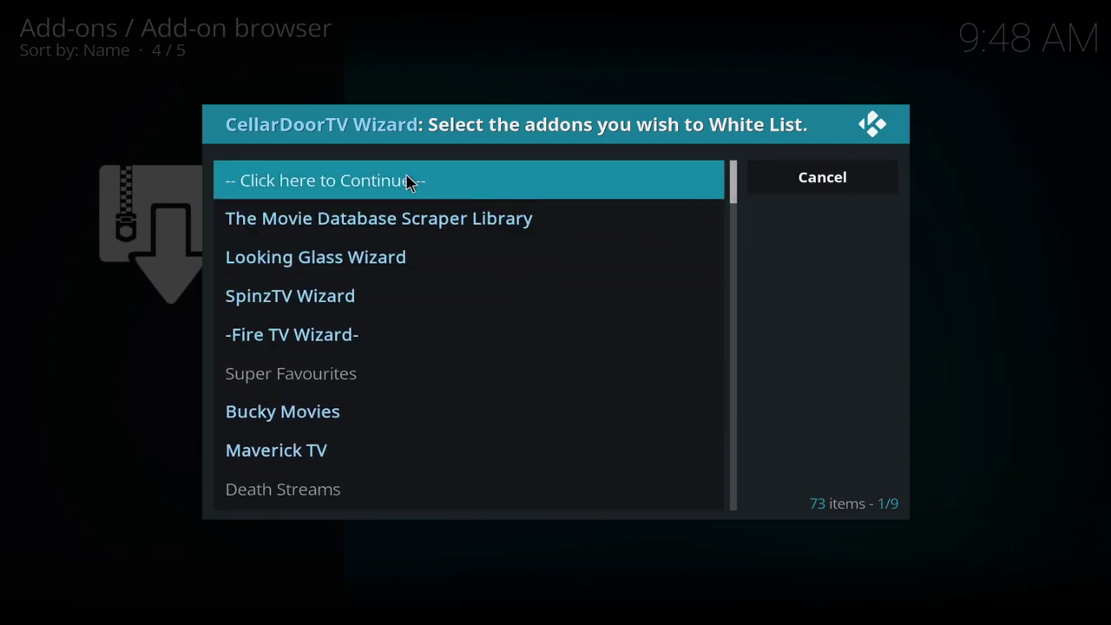
{"action": "left_click", "coordinate": [412, 181]}
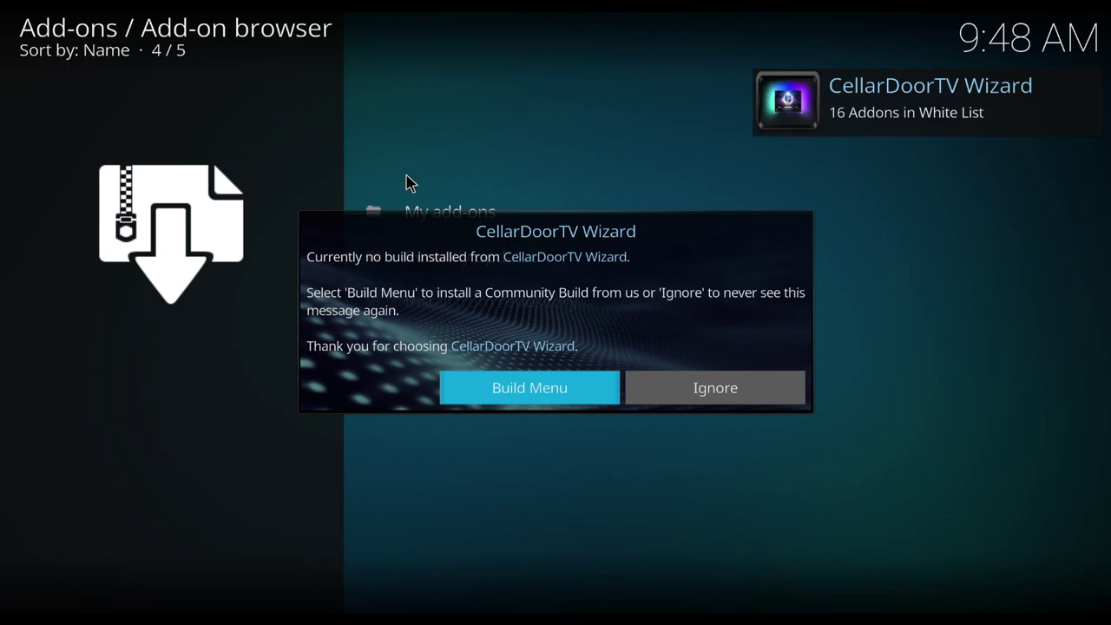
In the Build Menu, select the [17.3] DOMINUS Krypton - SERVER 3 (v1.1) build
{"action": "left_click", "coordinate": [579, 396]}
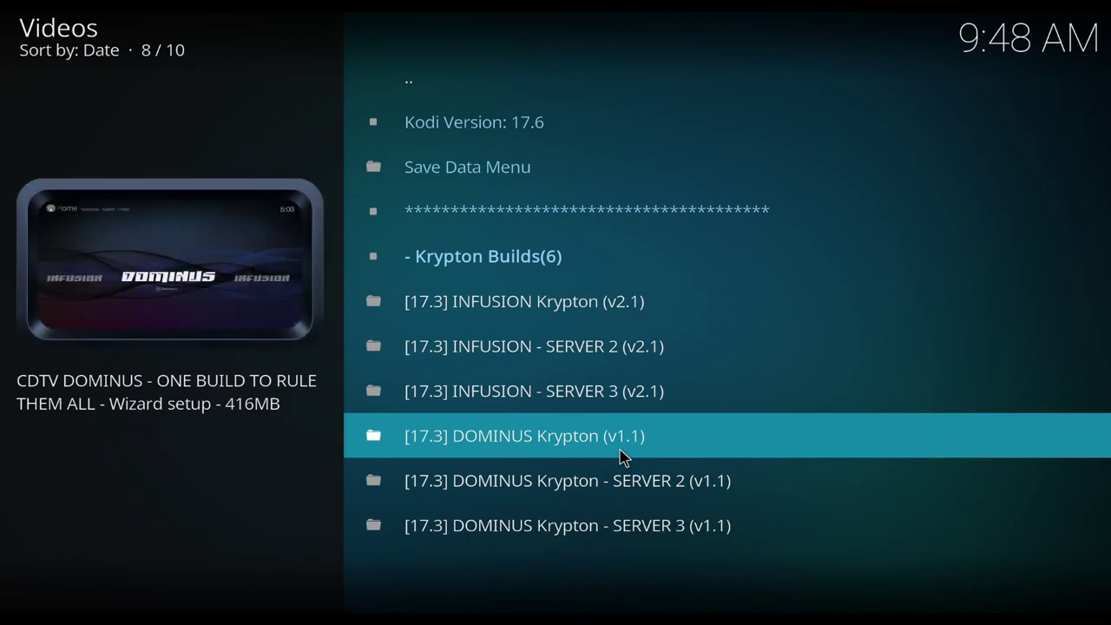
{"action": "scroll", "coordinate": [620, 457], "scroll_direction": "down", "scroll_amount": 2}
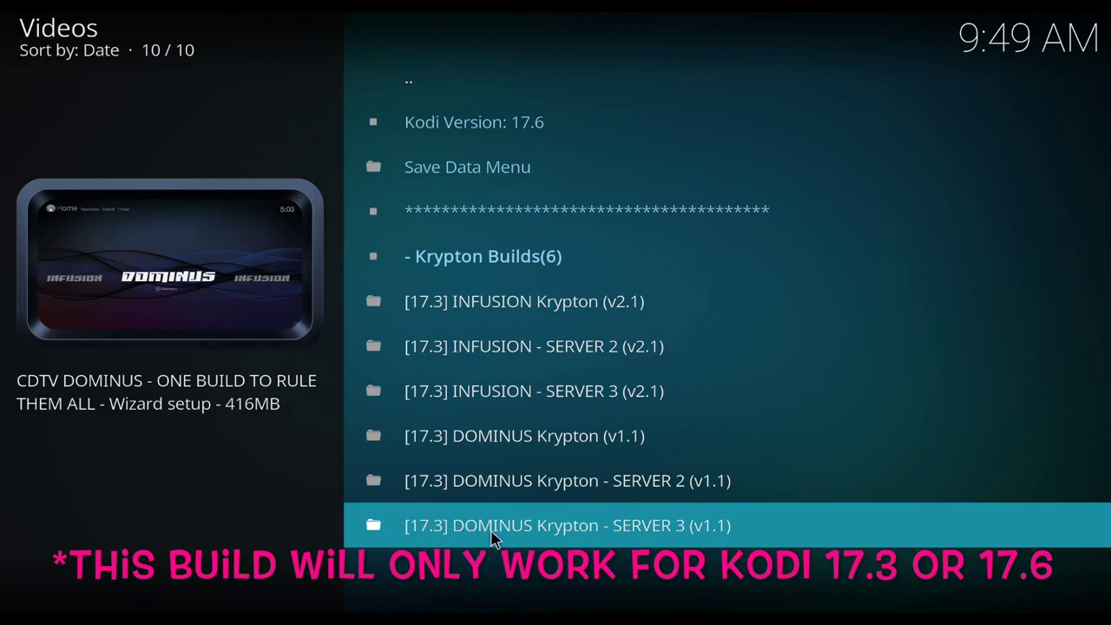
{"action": "left_click", "coordinate": [535, 528]}
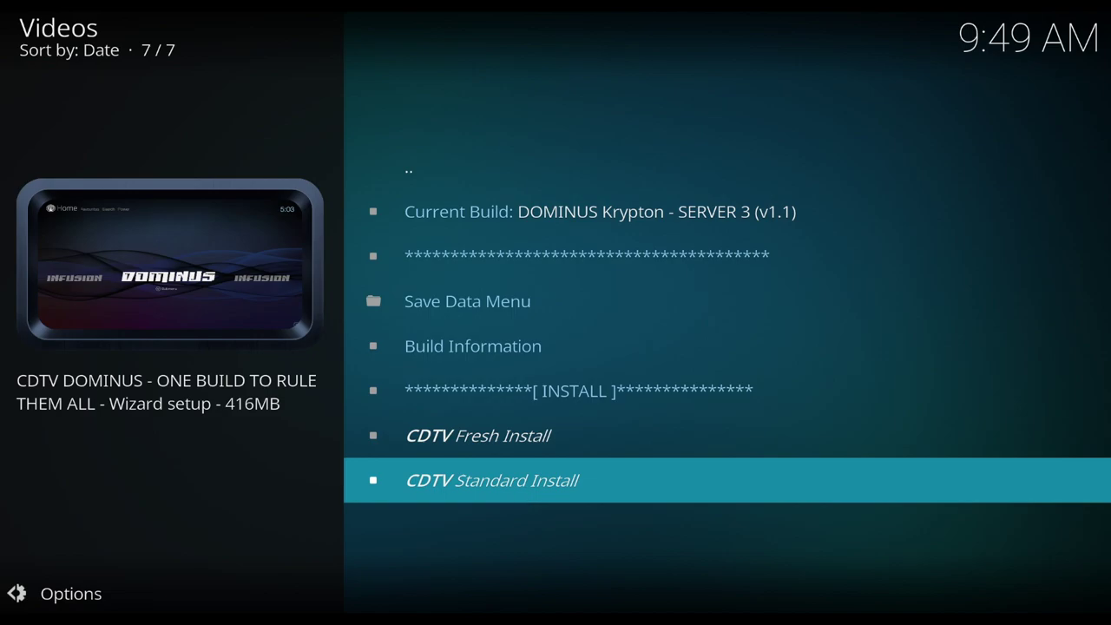
Choose CDTV Standard Install for DOMINUS Krypton SERVER 3 and confirm 'Yes, Install'
{"action": "left_click", "coordinate": [518, 494]}
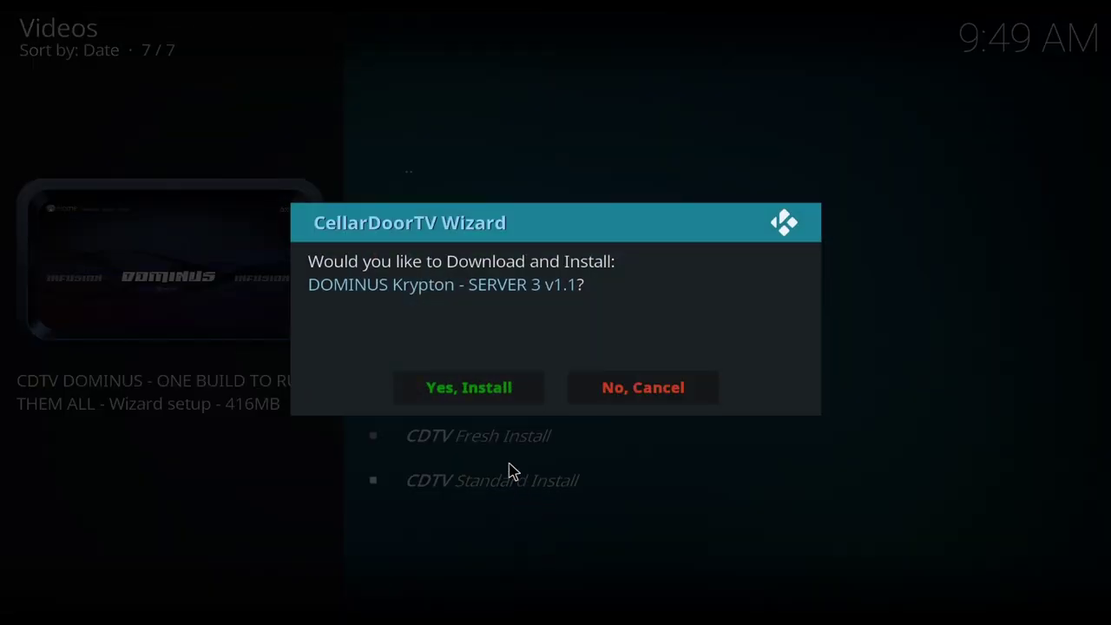
{"action": "left_click", "coordinate": [488, 410]}
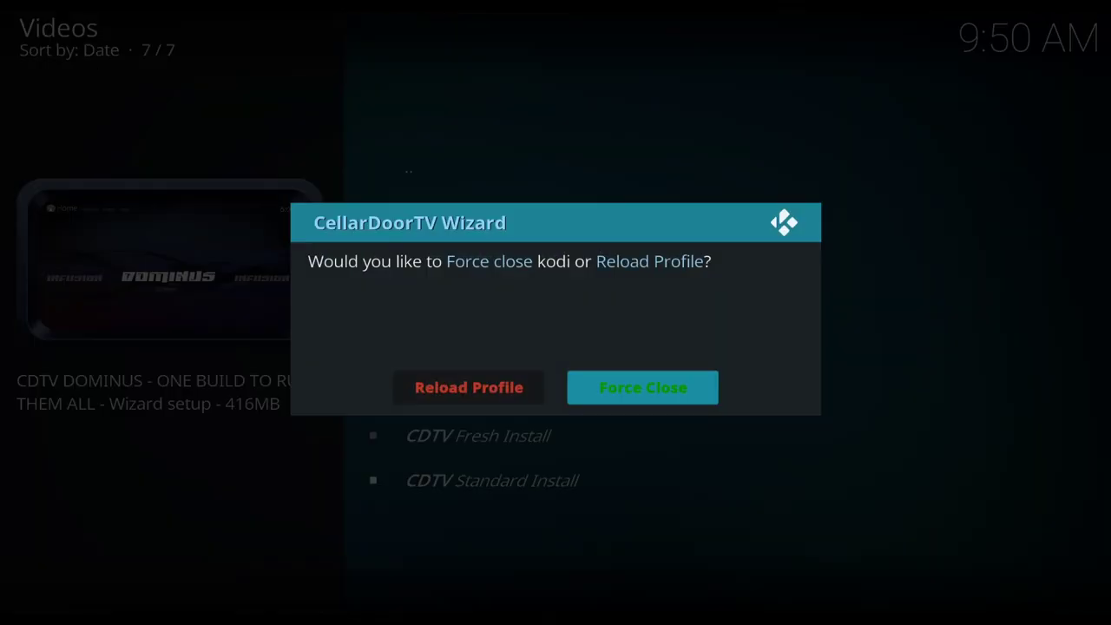
Force close Kodi, relaunch into the Dominus home, and focus the movie add-on tiles
{"action": "left_click", "coordinate": [668, 396]}
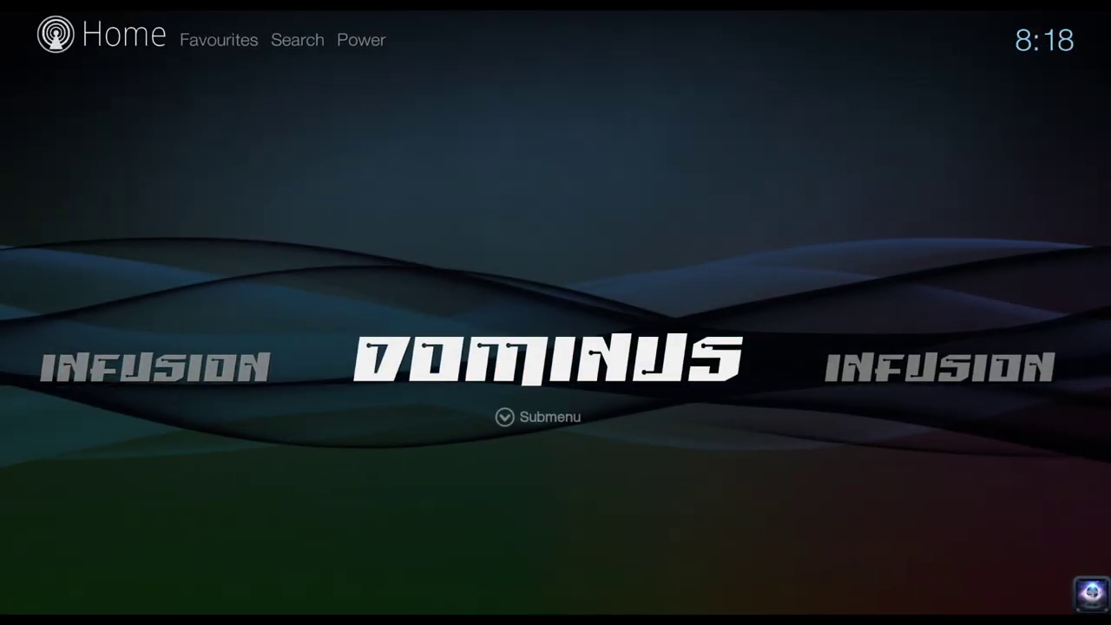
{"action": "mouse_move", "coordinate": [392, 336]}
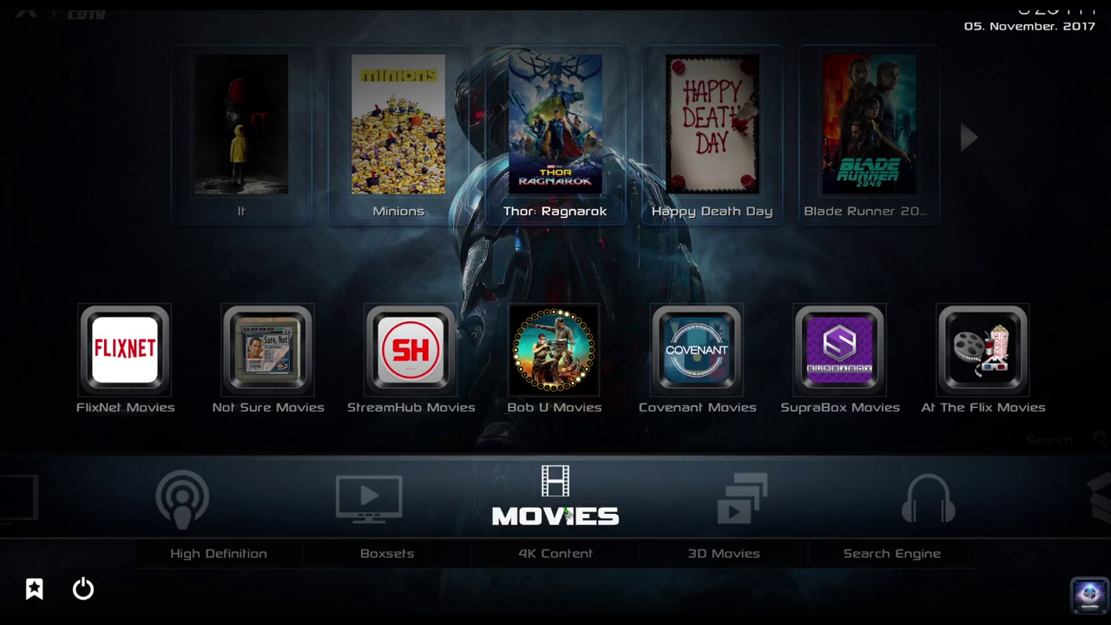
{"action": "key", "text": "Up"}
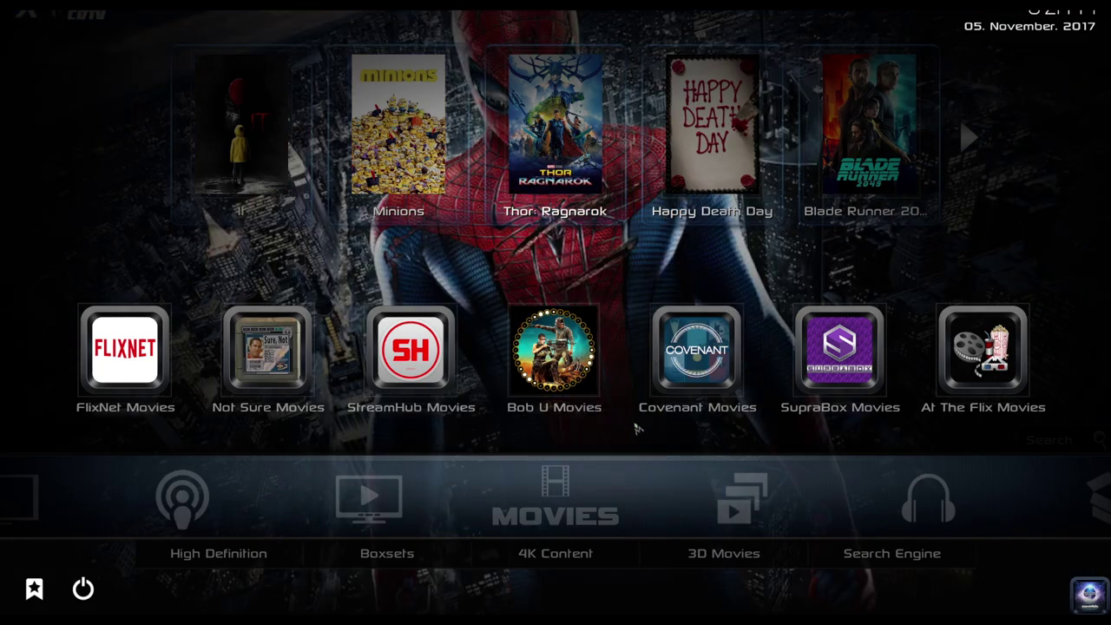
{"action": "key", "text": "Left"}
{"action": "key", "text": "Left"}
{"action": "key", "text": "Left"}
{"action": "key", "text": "Right"}
{"action": "key", "text": "Right"}
{"action": "key", "text": "Right"}
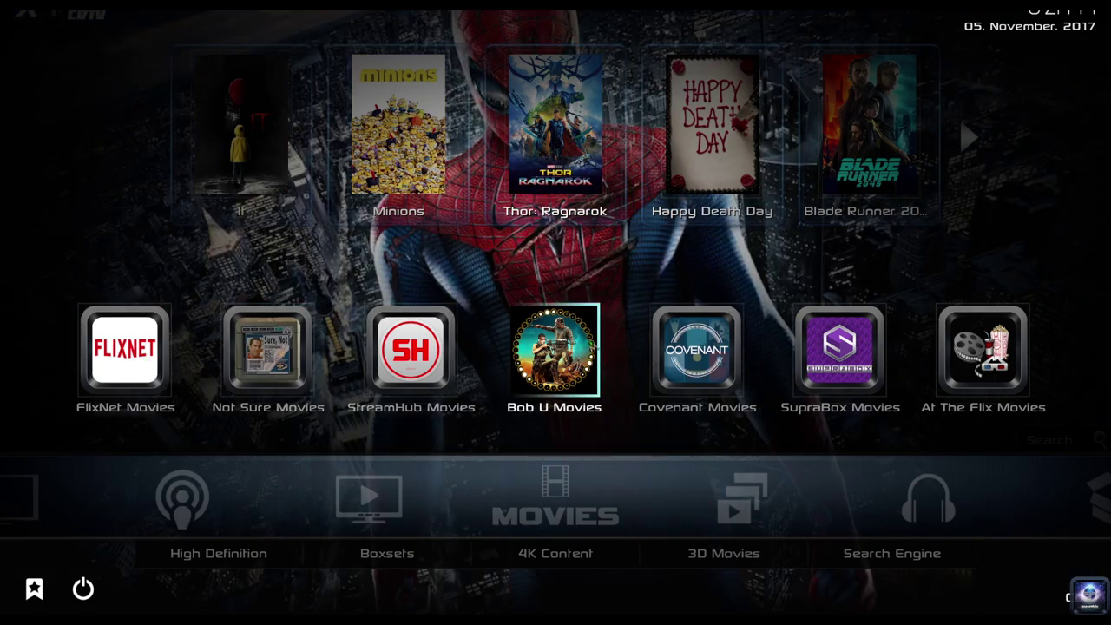
{"action": "key", "text": "Right"}
{"action": "key", "text": "Right"}
{"action": "key", "text": "Right"}
{"action": "key", "text": "Left"}
{"action": "key", "text": "Left"}
{"action": "key", "text": "Left"}
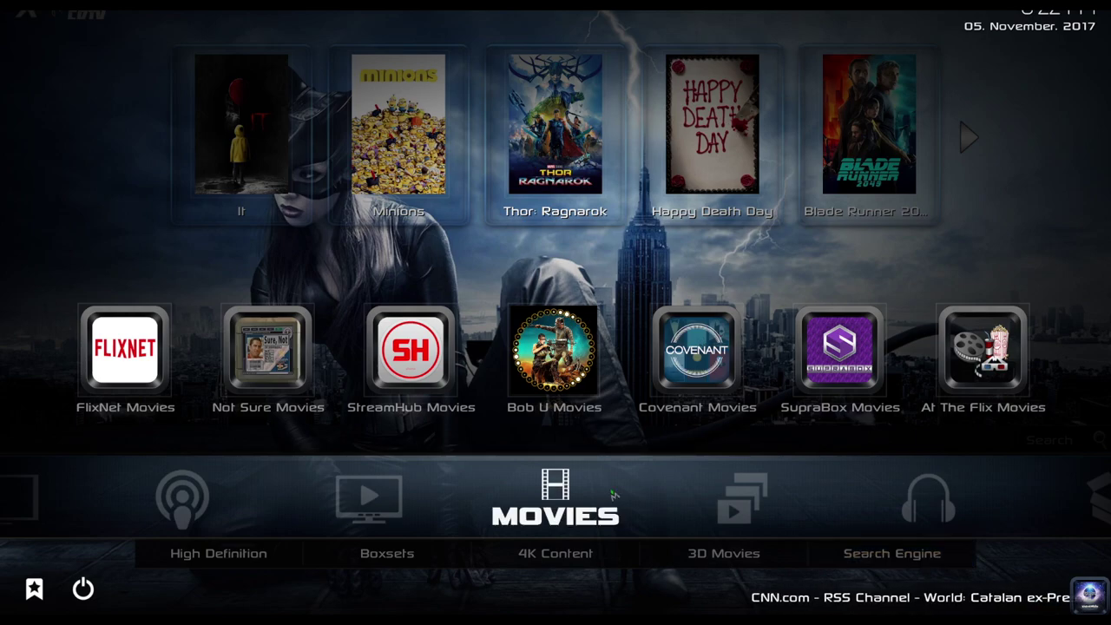
Open MOVIES, browse the grid and open Wonder Woman's details page
{"action": "left_click", "coordinate": [557, 492]}
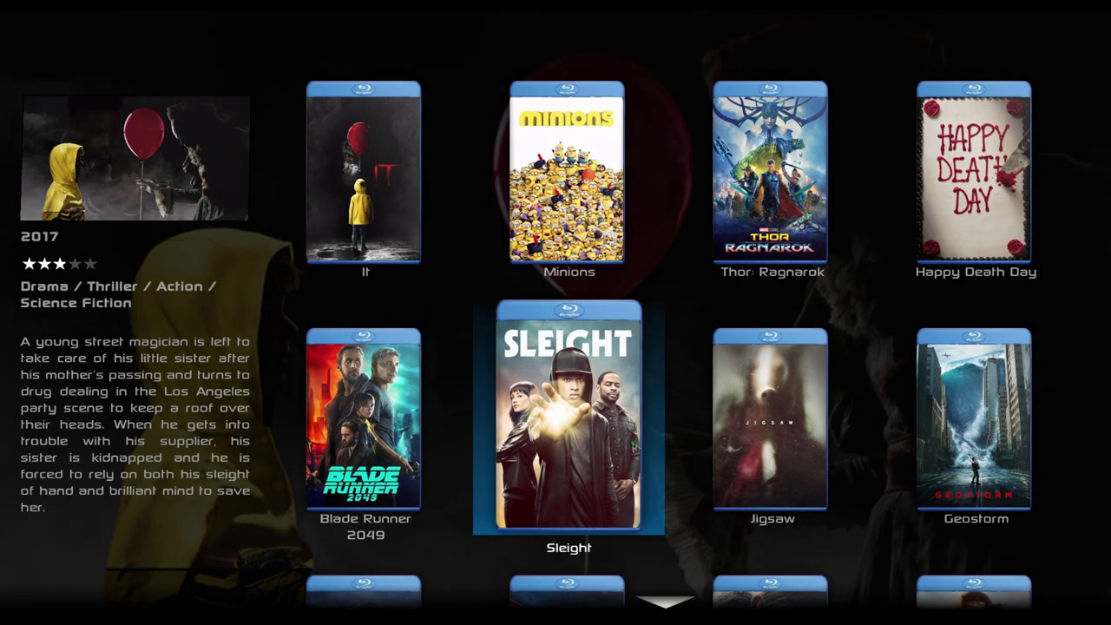
{"action": "scroll", "coordinate": [658, 449], "scroll_direction": "down", "scroll_amount": 3}
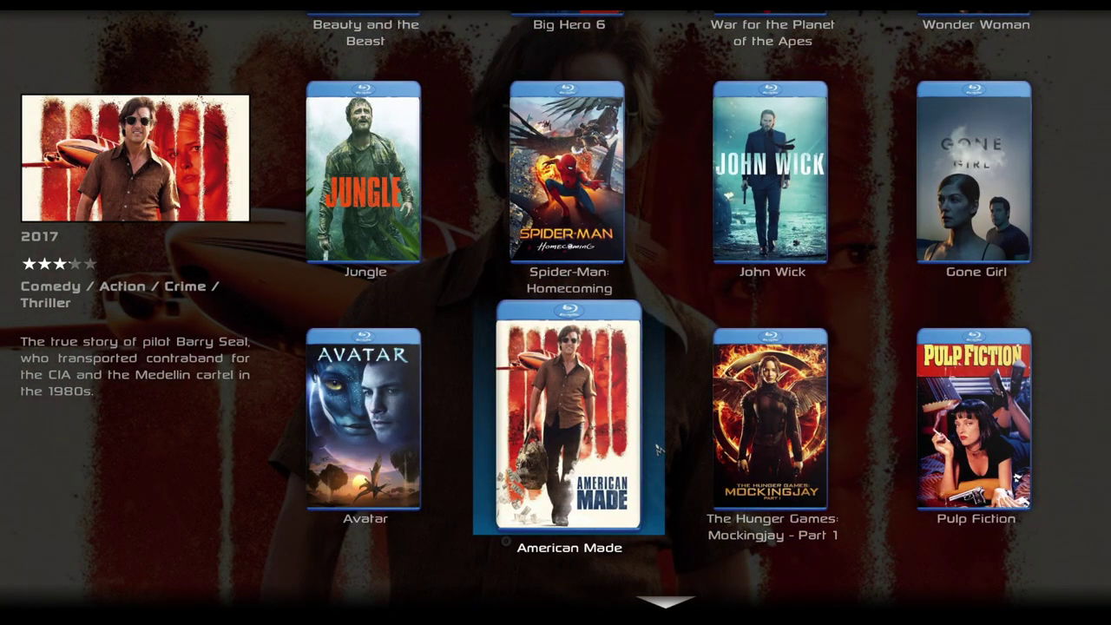
{"action": "scroll", "coordinate": [658, 449], "scroll_direction": "up", "scroll_amount": 2}
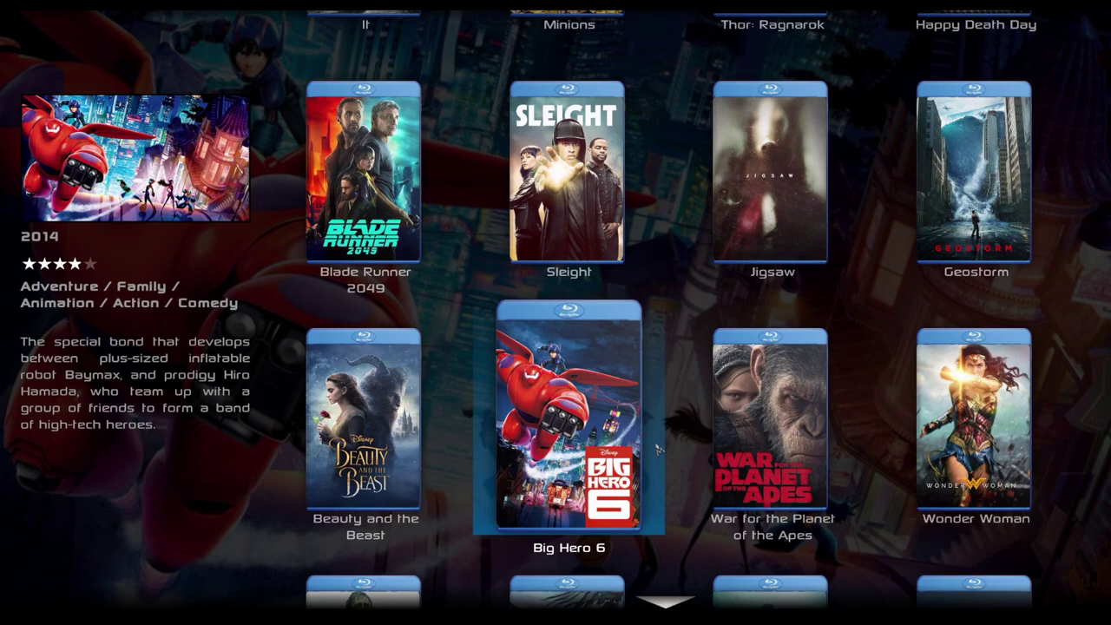
{"action": "scroll", "coordinate": [657, 448], "scroll_direction": "up", "scroll_amount": 1}
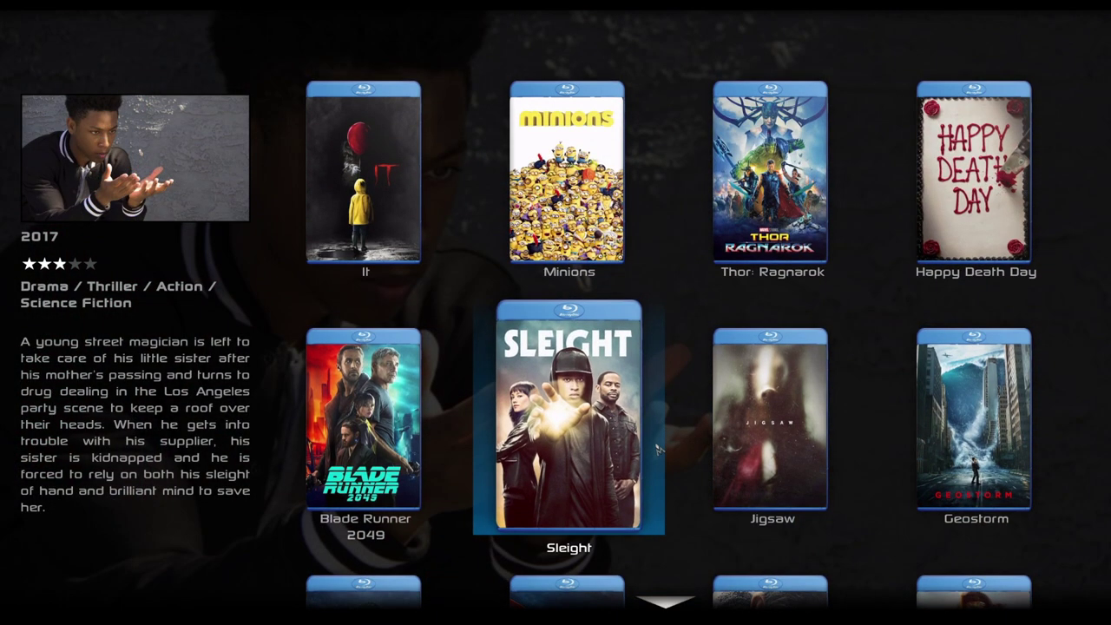
{"action": "scroll", "coordinate": [657, 448], "scroll_direction": "down", "scroll_amount": 1}
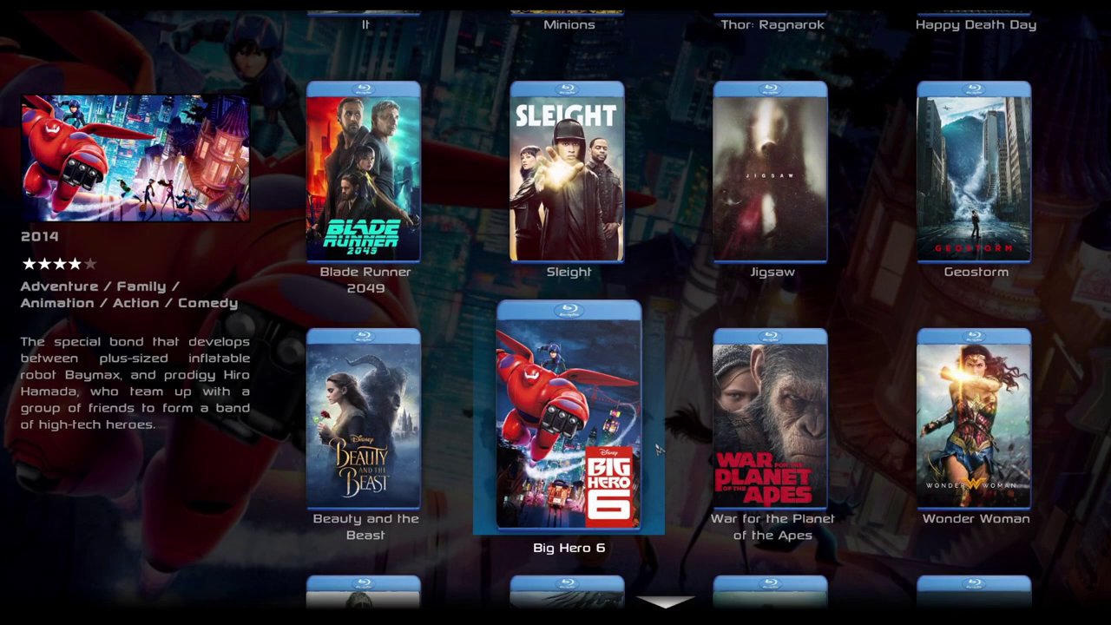
{"action": "key", "text": "Right"}
{"action": "key", "text": "Right"}
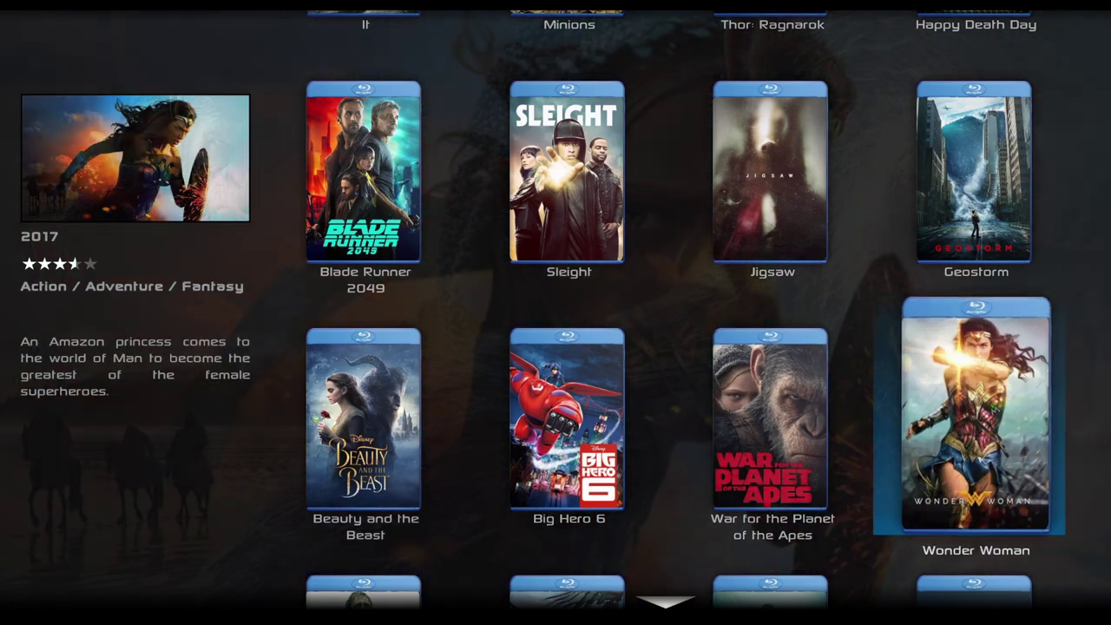
{"action": "key", "text": "Return"}
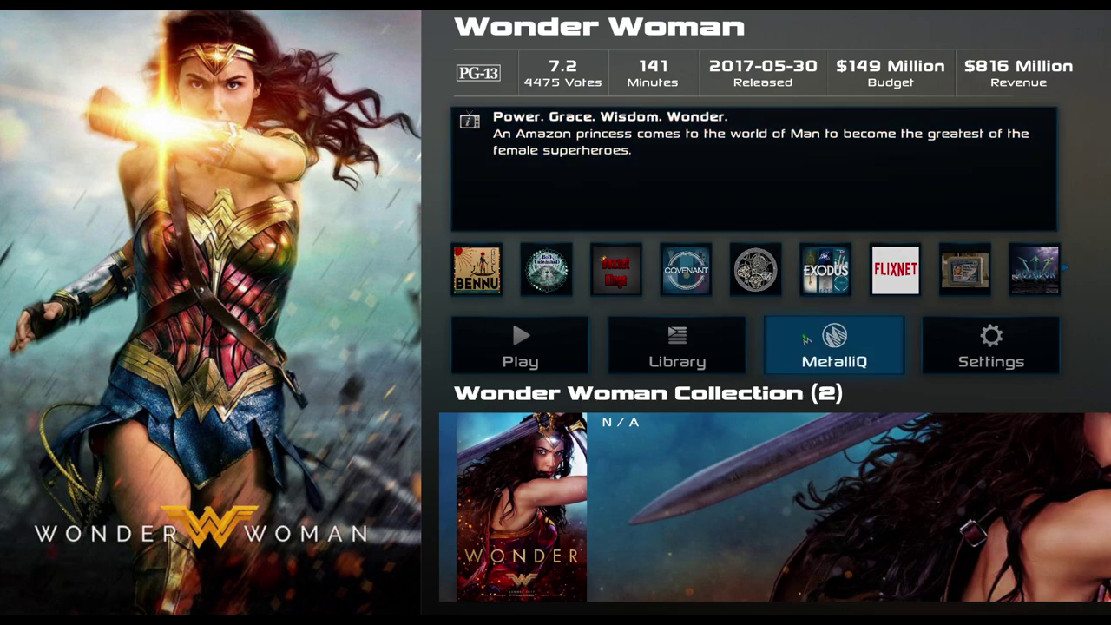
Close the Wonder Woman add-on settings and add Wonder Woman to the Kodi library
{"action": "left_click", "coordinate": [953, 347]}
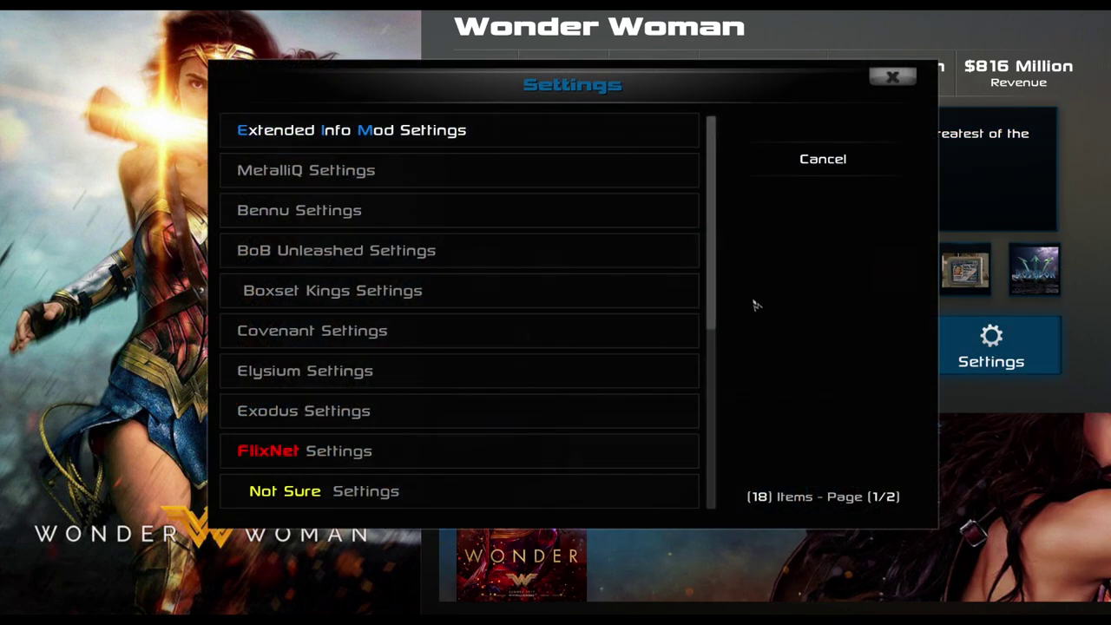
{"action": "scroll", "coordinate": [591, 269], "scroll_direction": "down", "scroll_amount": 8}
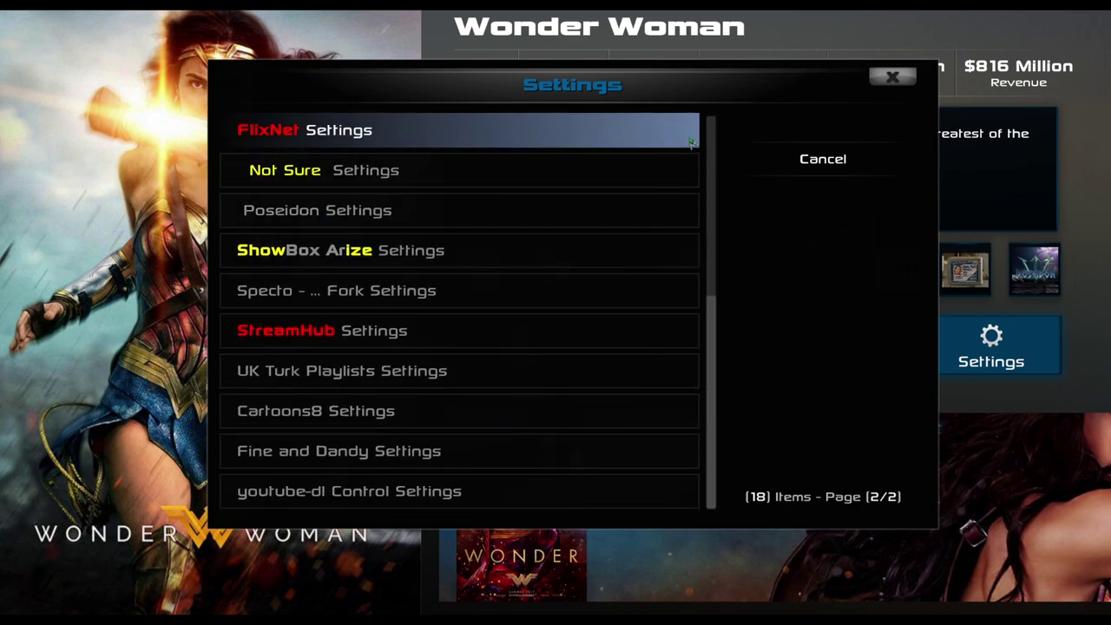
{"action": "left_click", "coordinate": [803, 160]}
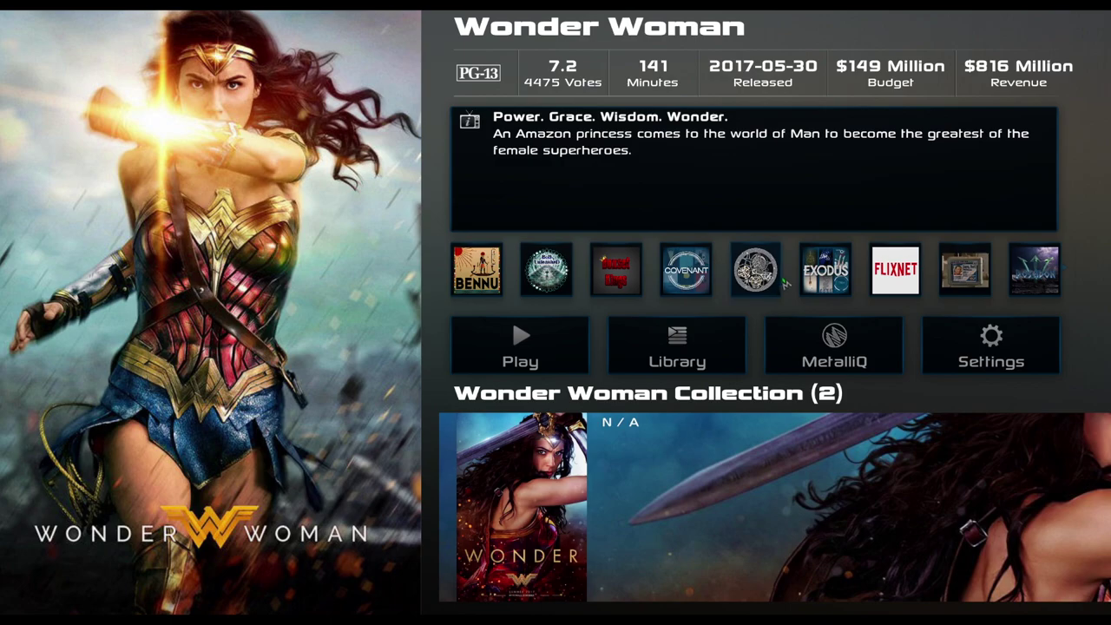
{"action": "left_click", "coordinate": [691, 338]}
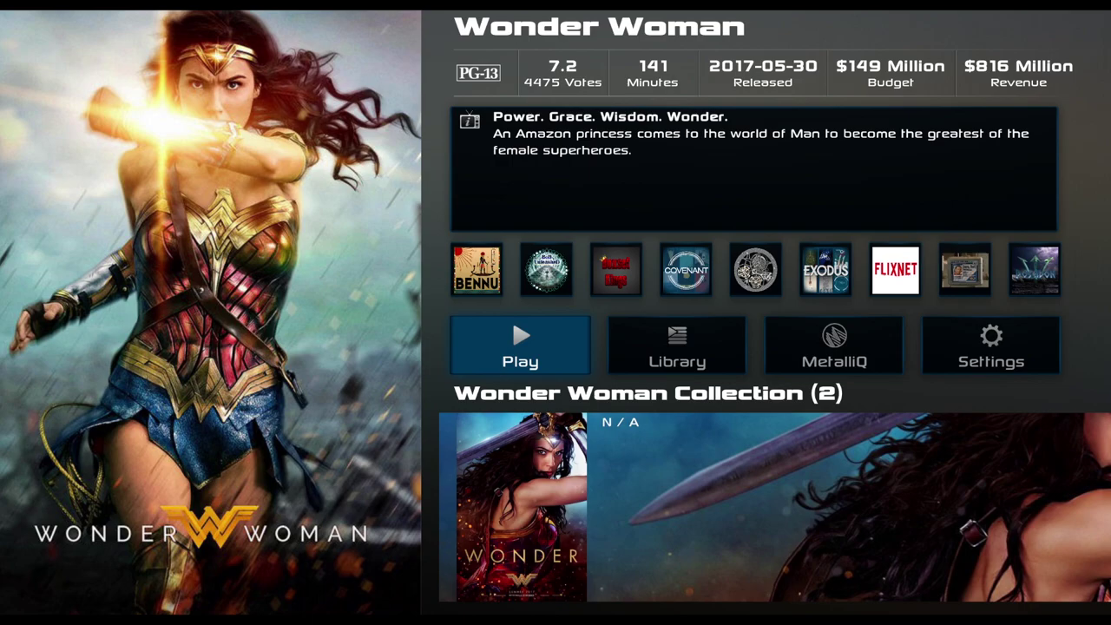
Leave Wonder Woman, move along the featured posters and preview The Hunger Games: Mockingjay details
{"action": "key", "text": "Escape"}
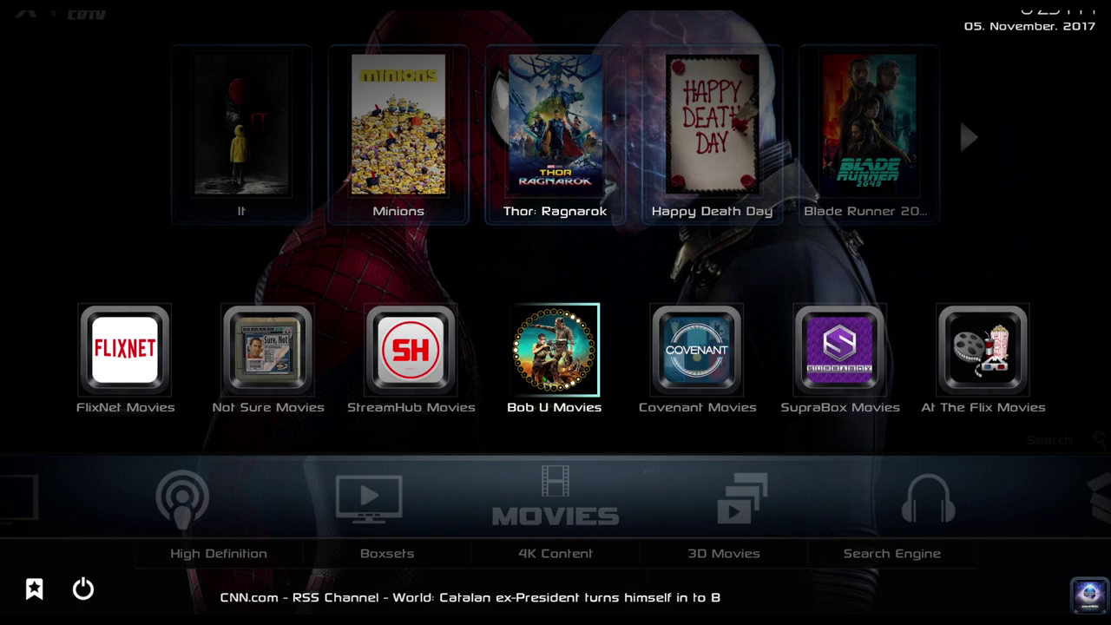
{"action": "key", "text": "Right"}
{"action": "key", "text": "Right"}
{"action": "key", "text": "Right"}
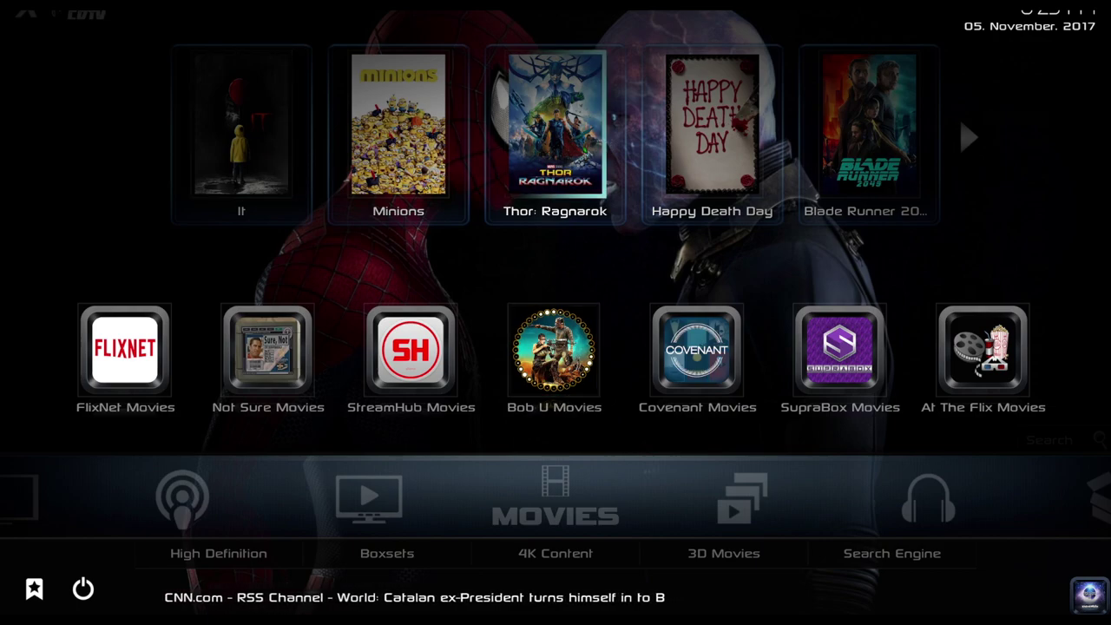
{"action": "key", "text": "Right"}
{"action": "key", "text": "Right"}
{"action": "key", "text": "Right"}
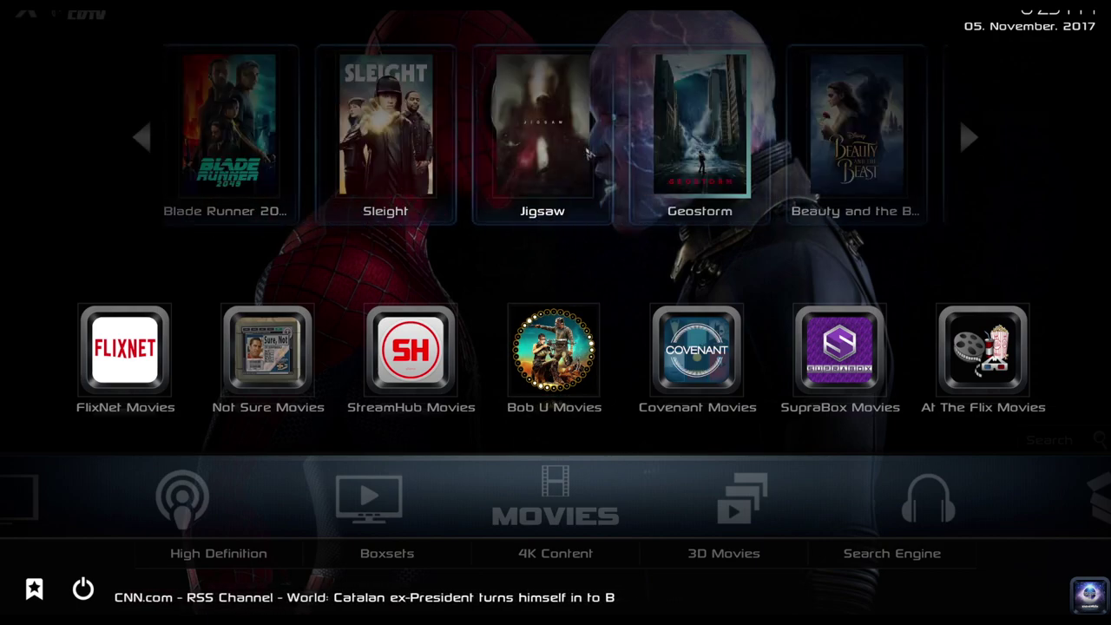
{"action": "key", "text": "Right"}
{"action": "key", "text": "Right"}
{"action": "key", "text": "Right"}
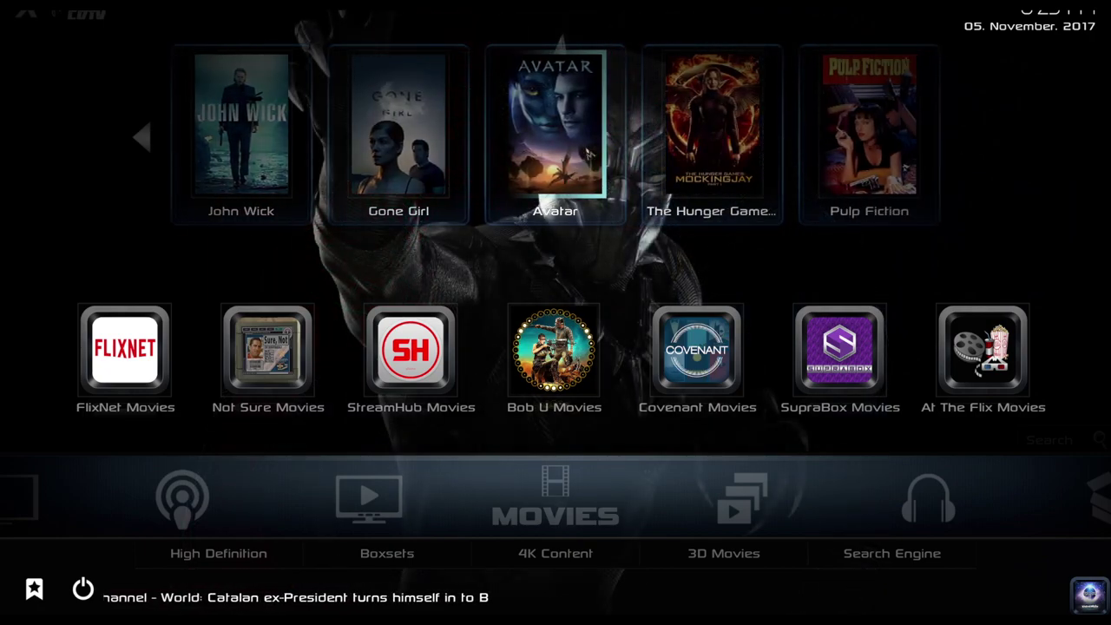
{"action": "key", "text": "Left"}
{"action": "key", "text": "Left"}
{"action": "key", "text": "Right"}
{"action": "key", "text": "Right"}
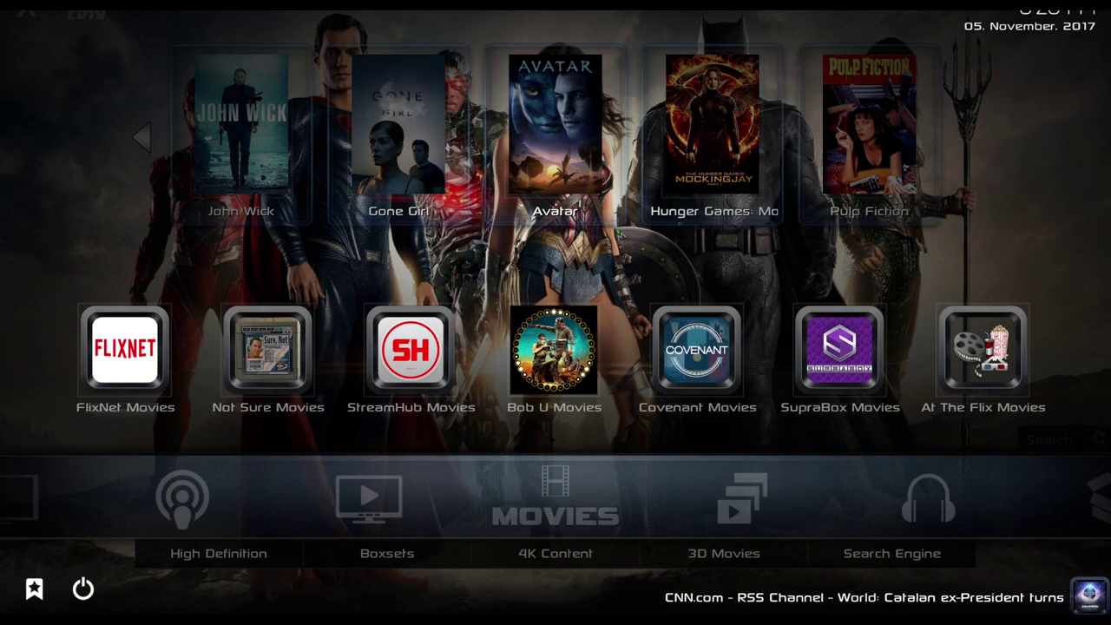
{"action": "key", "text": "Return"}
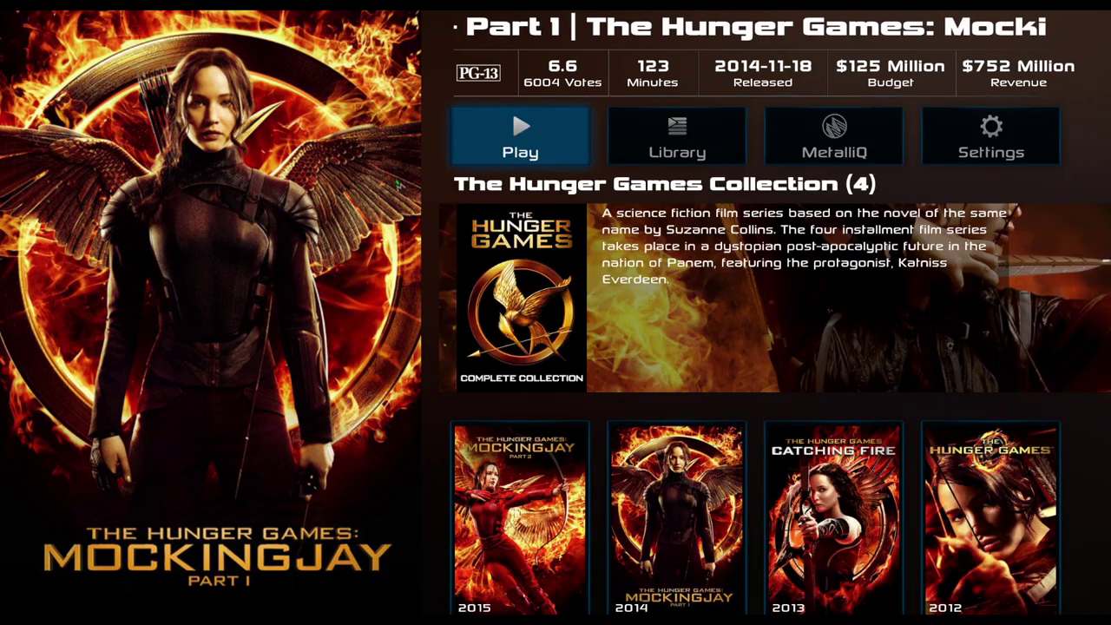
{"action": "key", "text": "Up"}
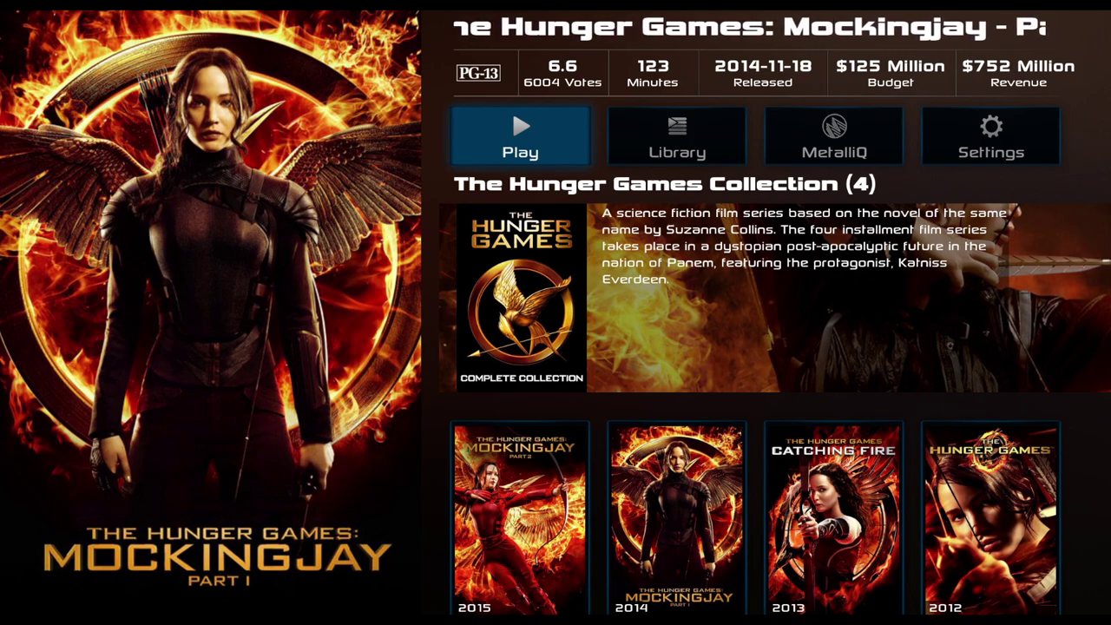
{"action": "key", "text": "Escape"}
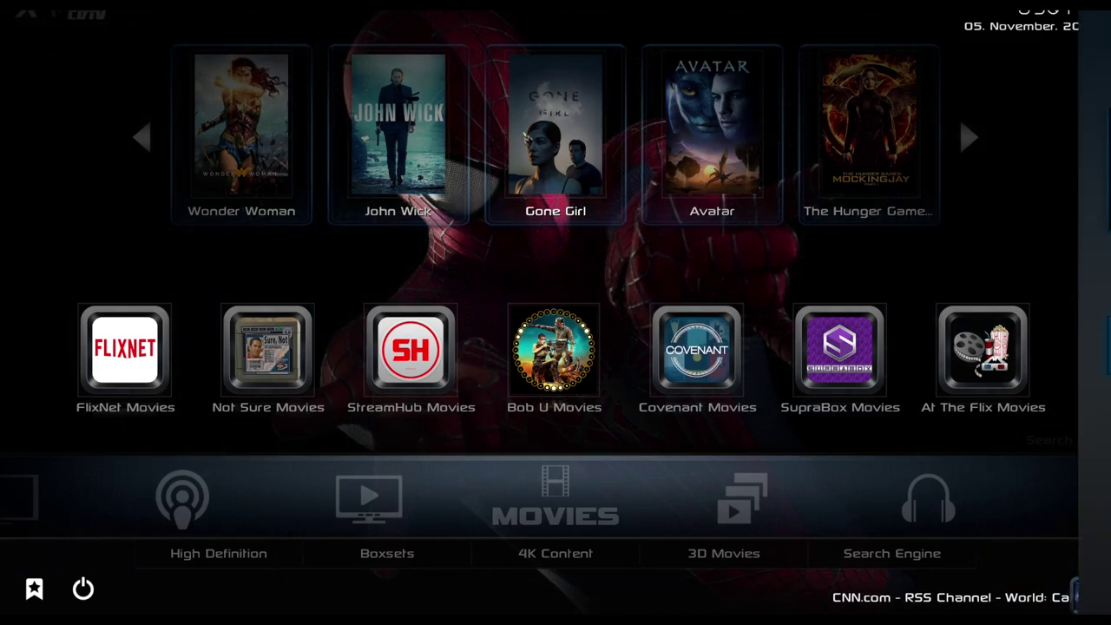
Preview the Gone Girl details and its add-on sources, then return to the Movies home section
{"action": "key", "text": "Return"}
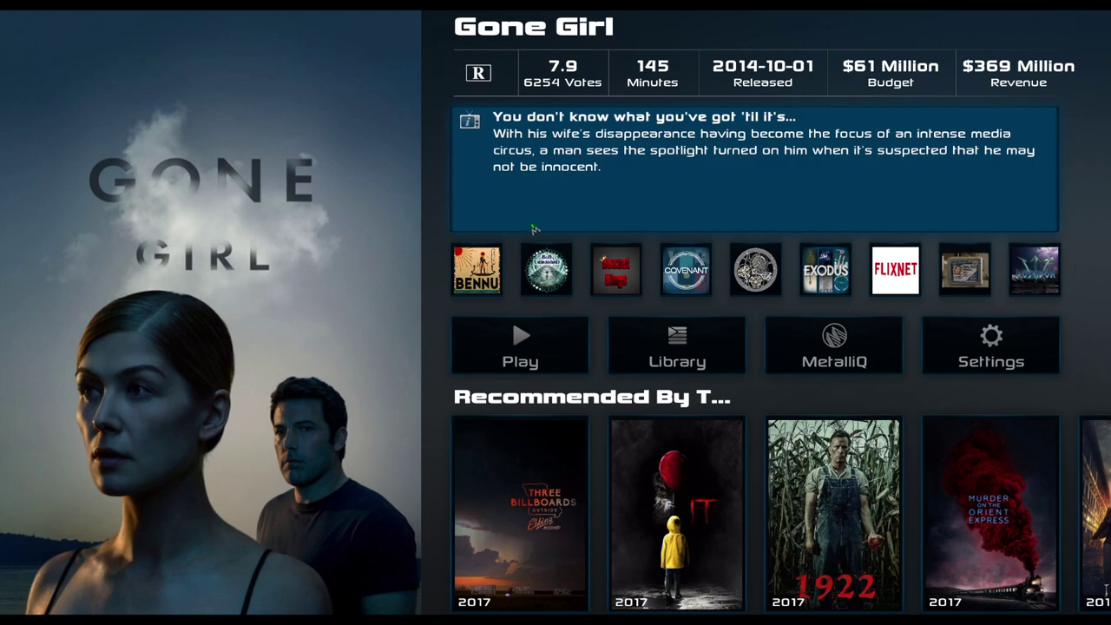
{"action": "key", "text": "Down"}
{"action": "key", "text": "Right"}
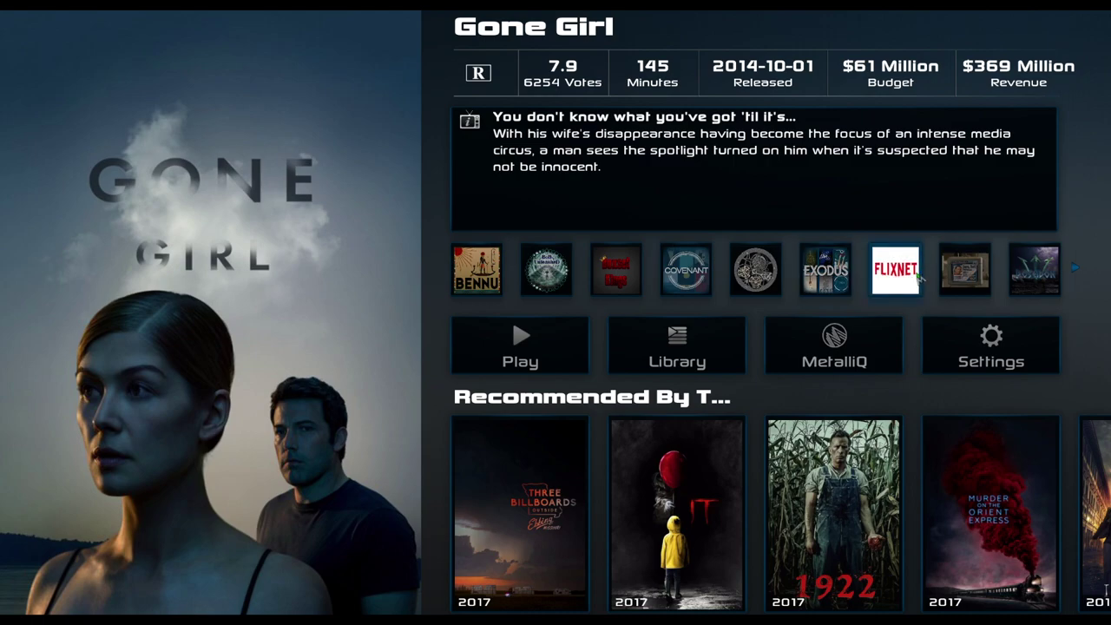
{"action": "key", "text": "Left"}
{"action": "key", "text": "Down"}
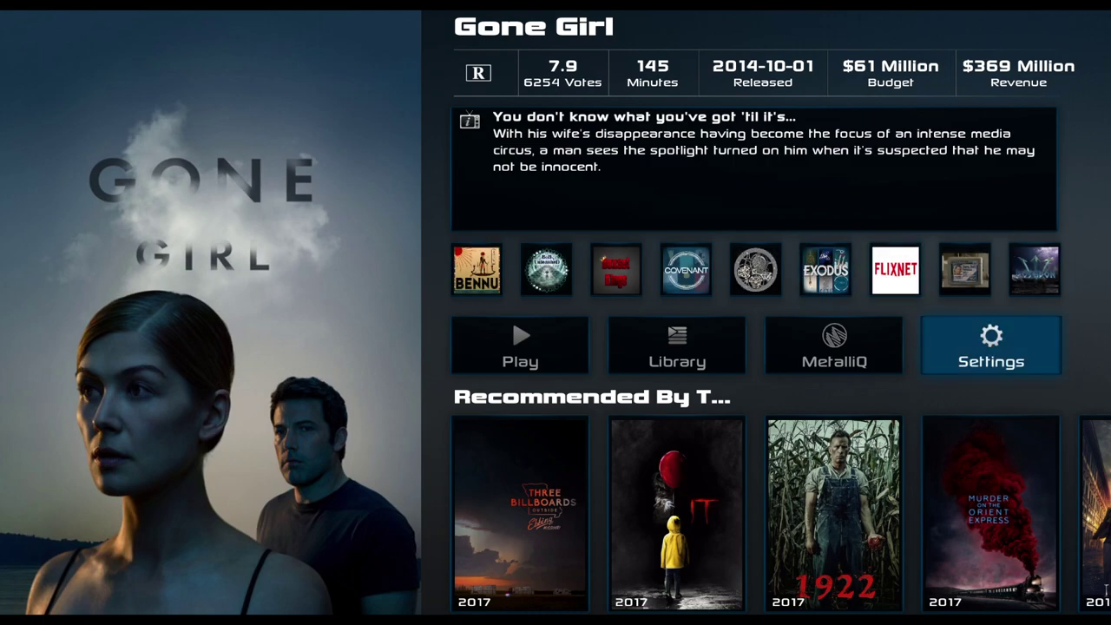
{"action": "key", "text": "Escape"}
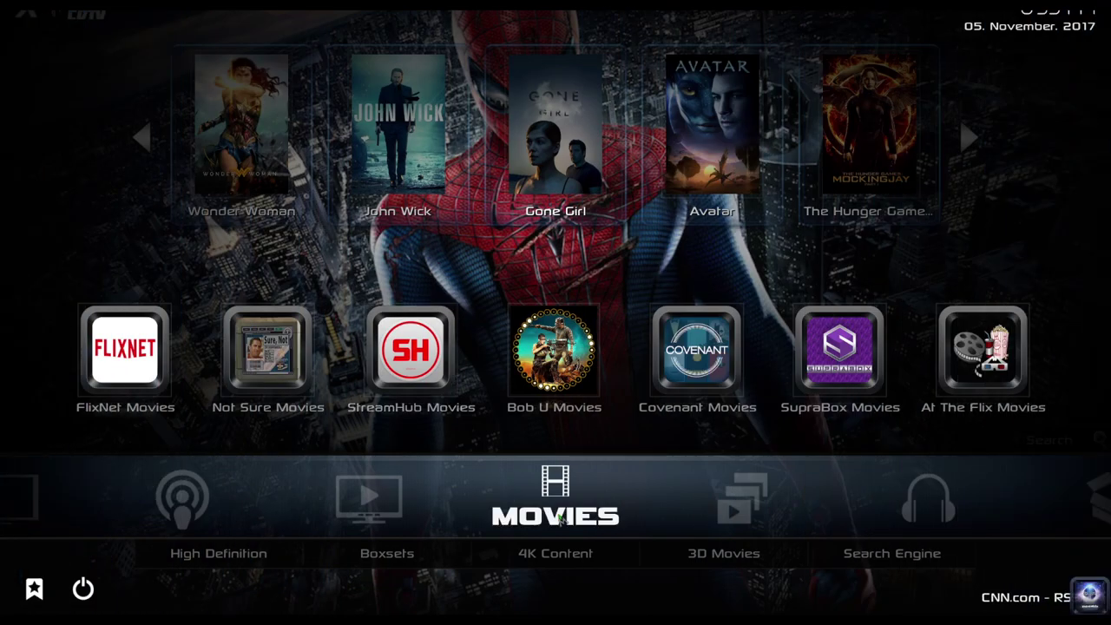
Move the home menu from Movies through TV Shows to Music
{"action": "key", "text": "Up"}
{"action": "key", "text": "Up"}
{"action": "key", "text": "Down"}
{"action": "key", "text": "Down"}
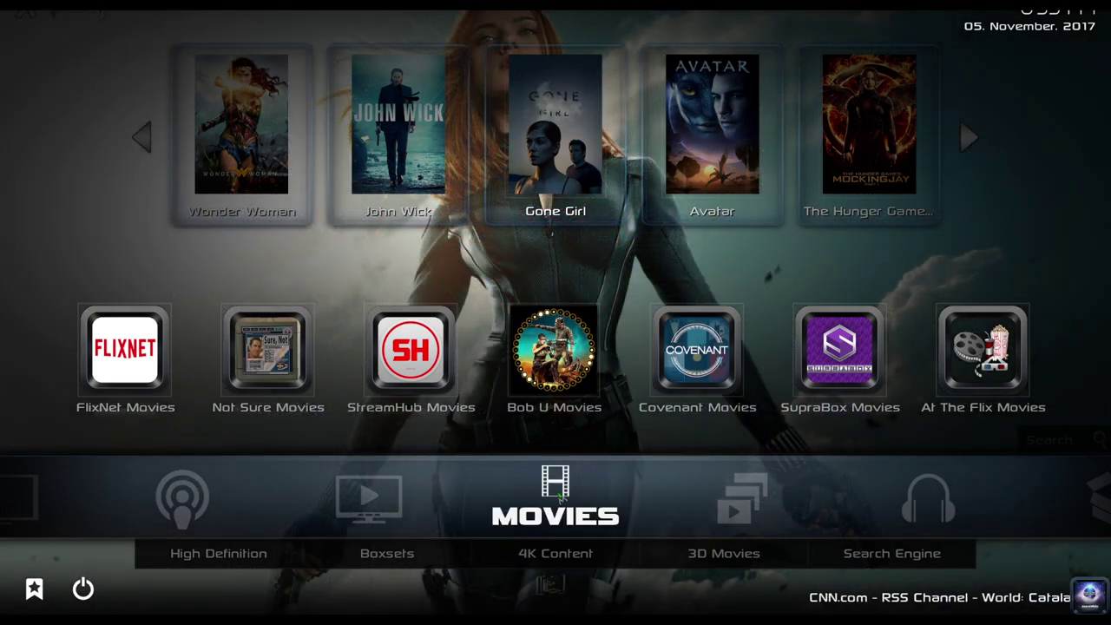
{"action": "key", "text": "Right"}
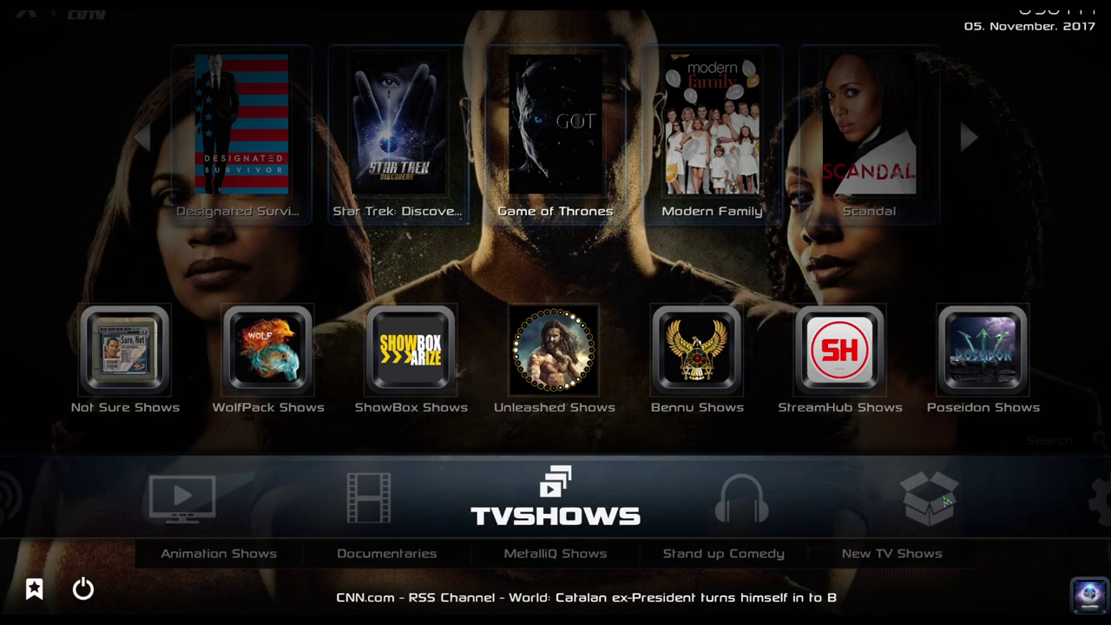
{"action": "scroll", "coordinate": [609, 506], "scroll_direction": "down", "scroll_amount": 1}
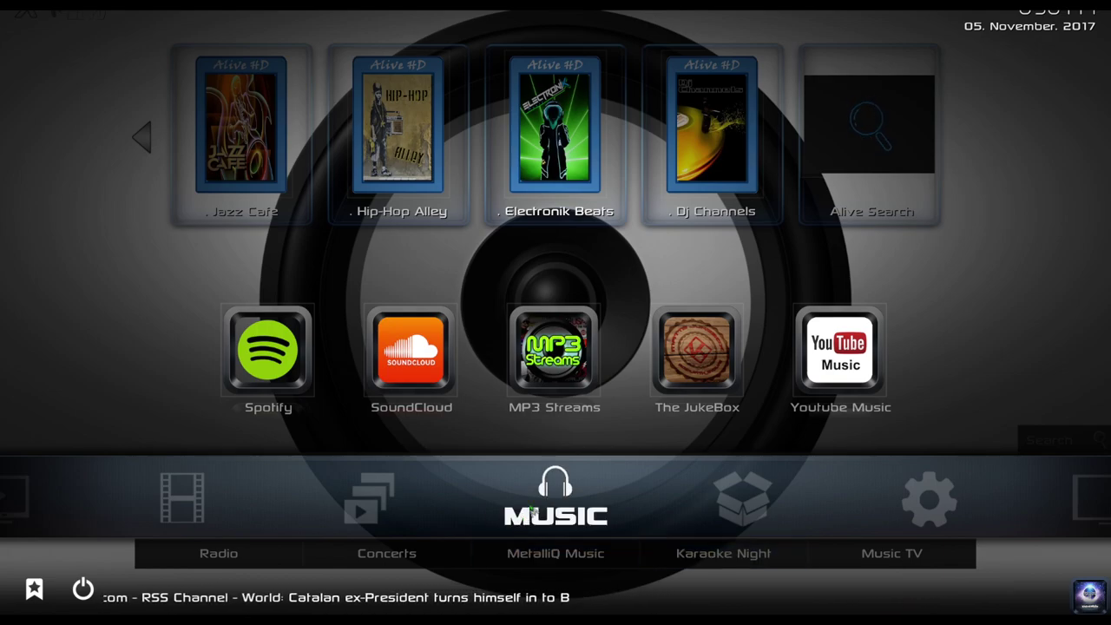
Scroll the home menu from Music to Tools
{"action": "scroll", "coordinate": [534, 511], "scroll_direction": "down", "scroll_amount": 1}
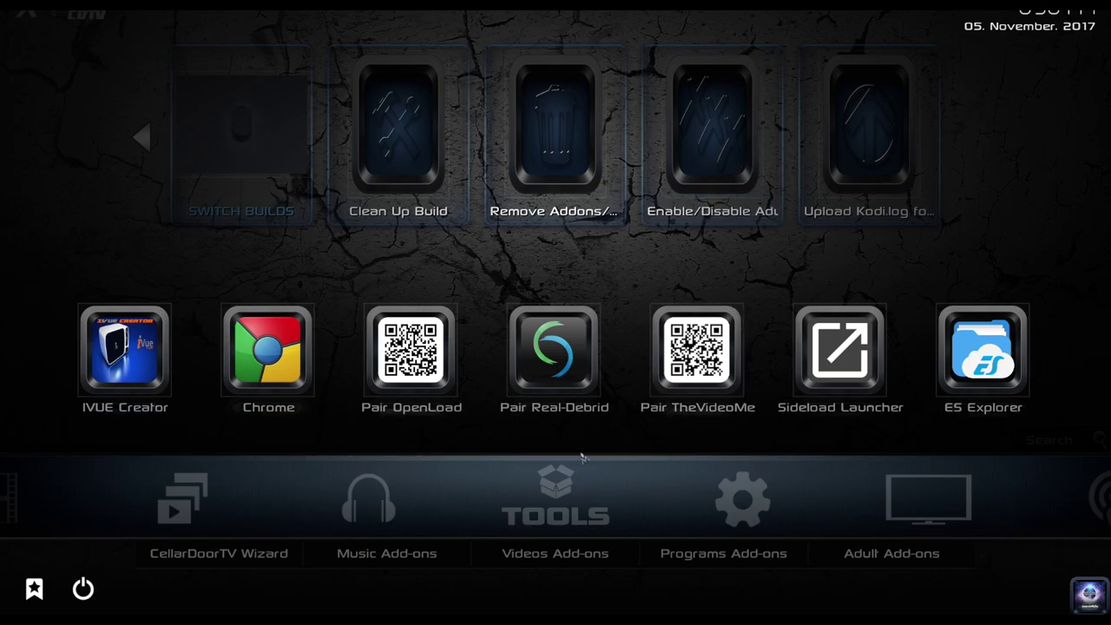
{"action": "scroll", "coordinate": [574, 513], "scroll_direction": "down", "scroll_amount": 2}
Scroll the home menu from Tools past TV Pro toward System
{"action": "scroll", "coordinate": [574, 514], "scroll_direction": "up", "scroll_amount": 1}
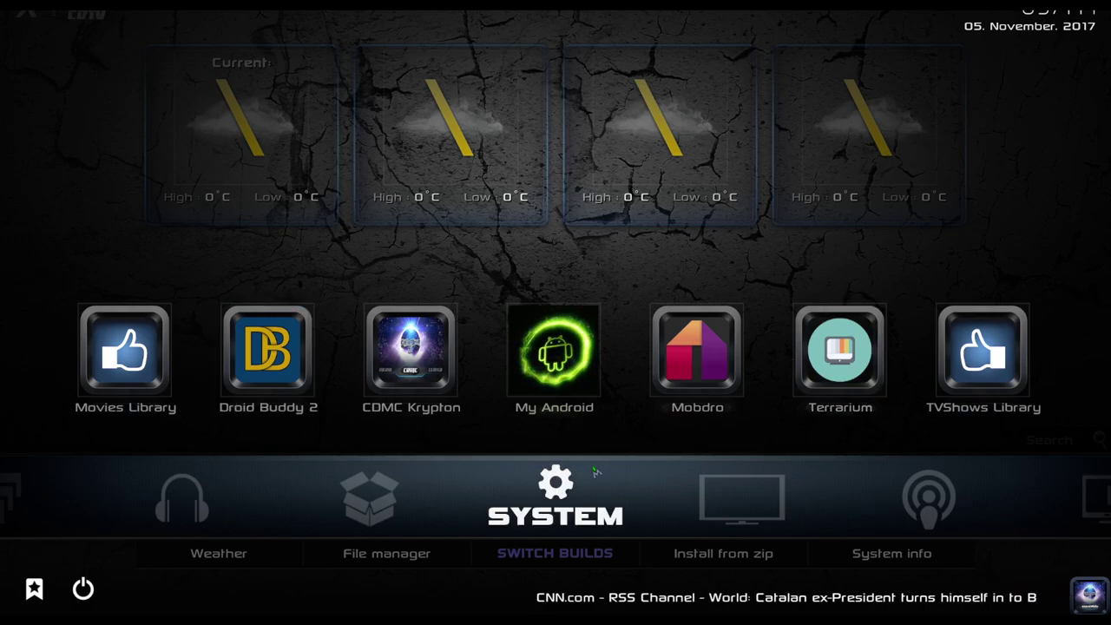
{"action": "scroll", "coordinate": [591, 504], "scroll_direction": "down", "scroll_amount": 1}
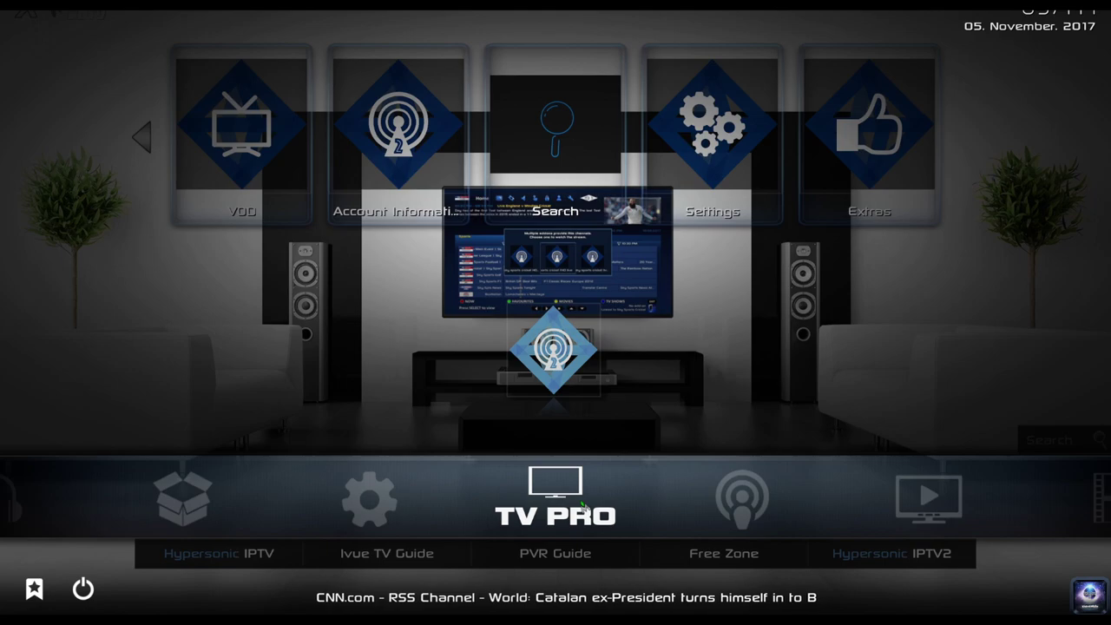
Advance the home menu from TV Pro to Sports
{"action": "key", "text": "Right"}
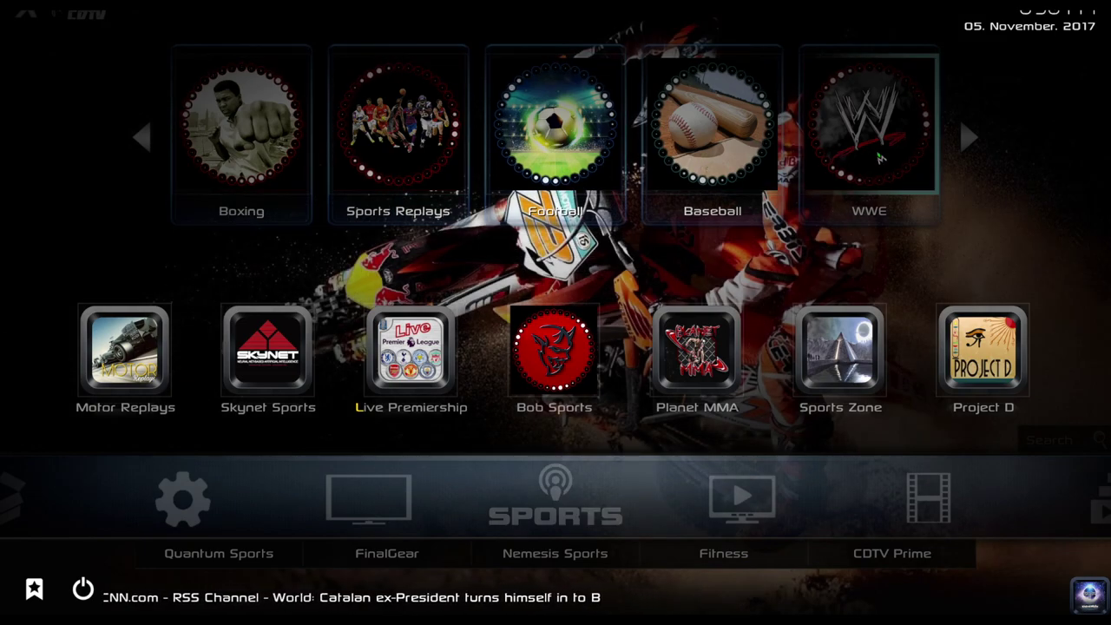
Scroll through the Sports tile row of Boxing, Football, Baseball and WWE add-ons
{"action": "scroll", "coordinate": [880, 159], "scroll_direction": "down", "scroll_amount": 1}
{"action": "scroll", "coordinate": [877, 158], "scroll_direction": "down", "scroll_amount": 3}
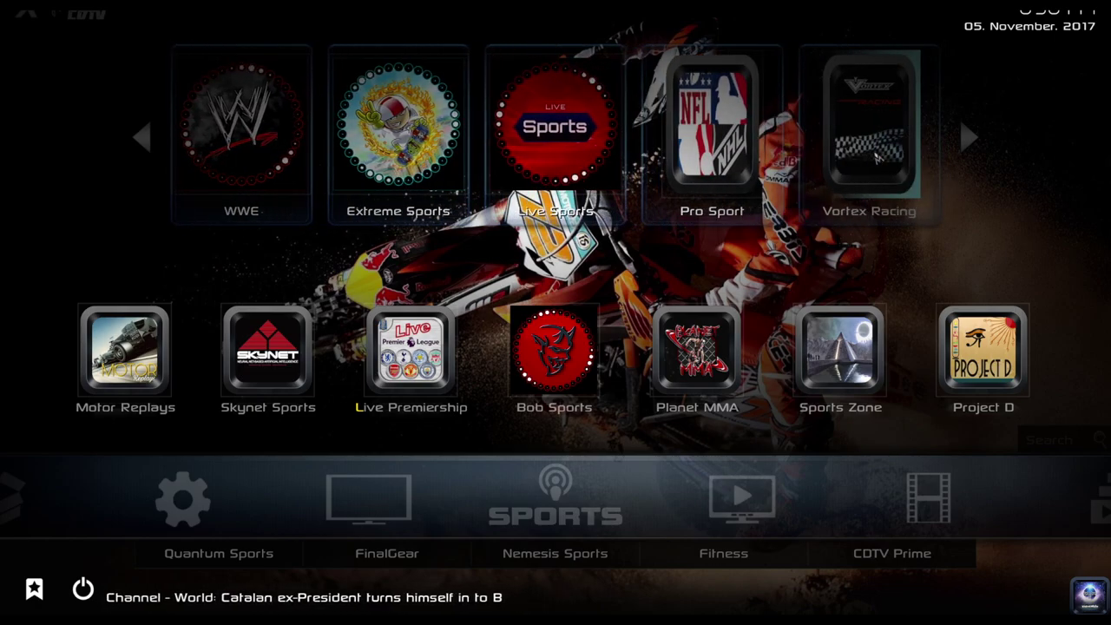
{"action": "scroll", "coordinate": [877, 157], "scroll_direction": "down", "scroll_amount": 1}
{"action": "scroll", "coordinate": [877, 158], "scroll_direction": "down", "scroll_amount": 1}
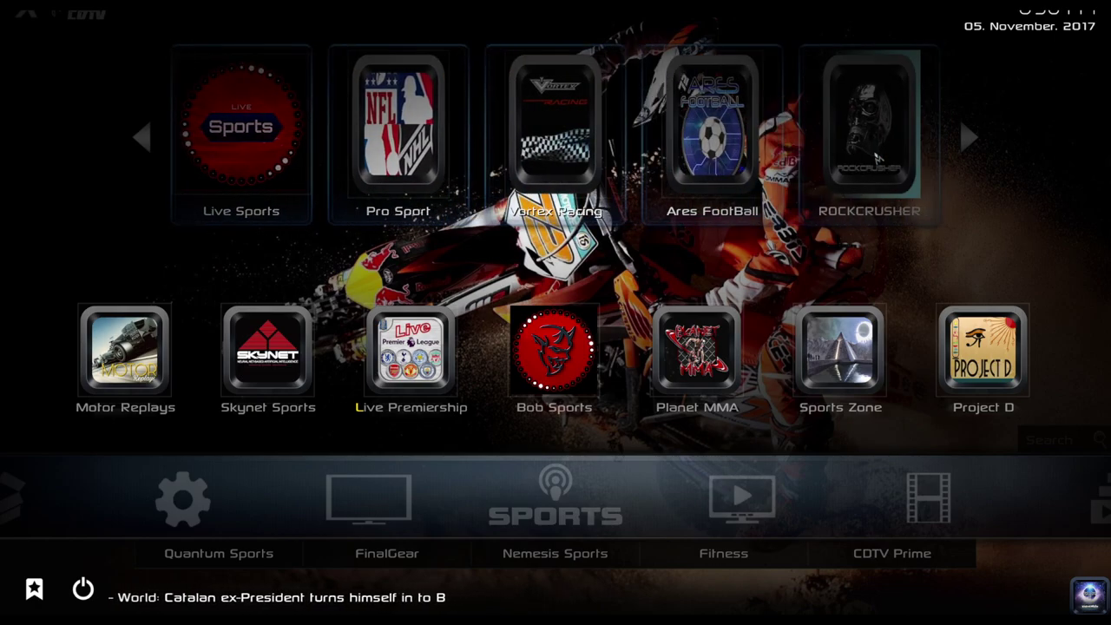
{"action": "scroll", "coordinate": [877, 158], "scroll_direction": "down", "scroll_amount": 1}
{"action": "scroll", "coordinate": [876, 158], "scroll_direction": "down", "scroll_amount": 2}
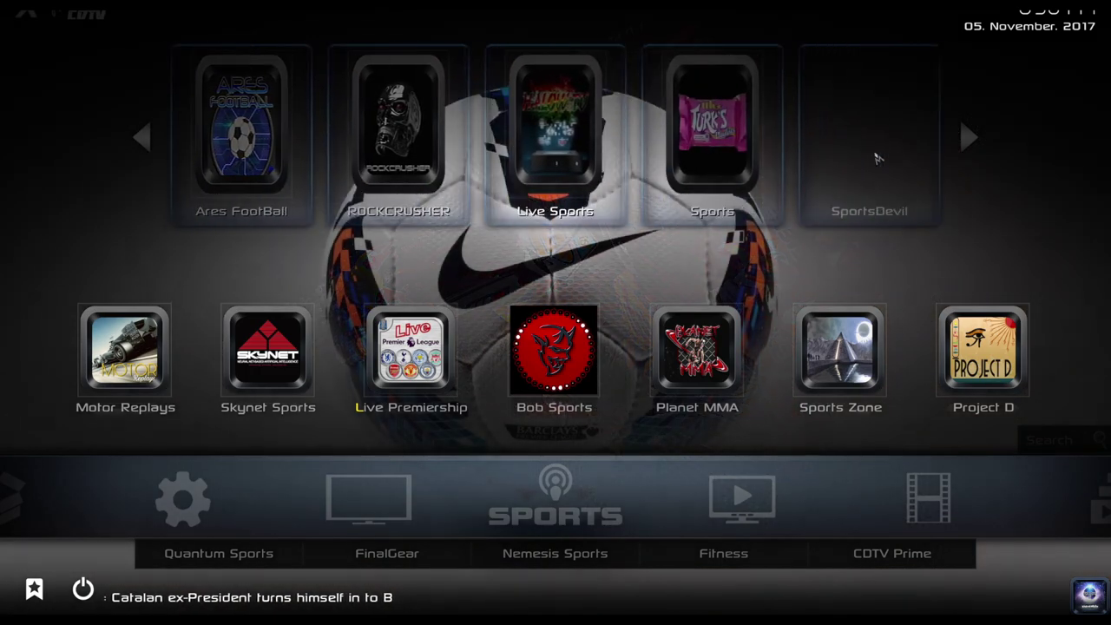
{"action": "scroll", "coordinate": [878, 158], "scroll_direction": "down", "scroll_amount": 1}
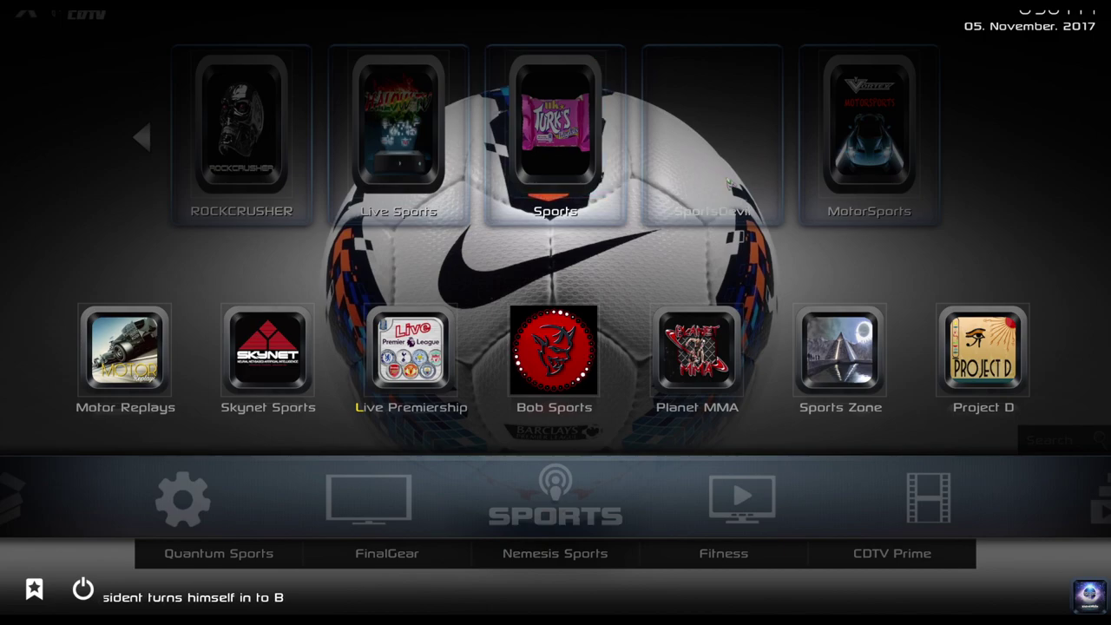
{"action": "scroll", "coordinate": [723, 187], "scroll_direction": "down", "scroll_amount": 5}
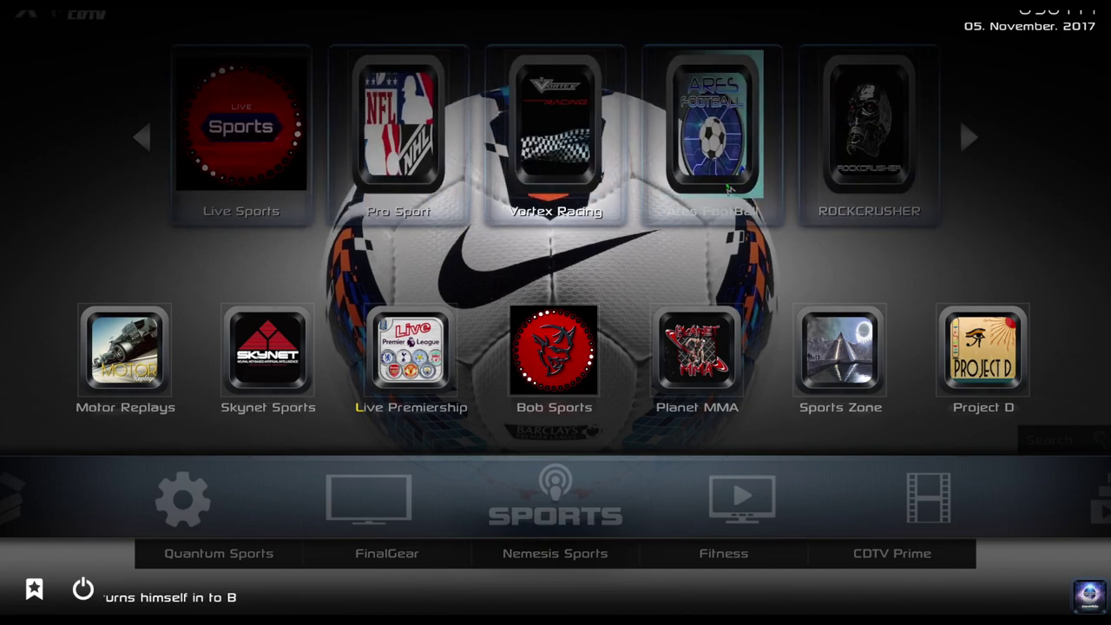
{"action": "scroll", "coordinate": [554, 149], "scroll_direction": "down", "scroll_amount": 3}
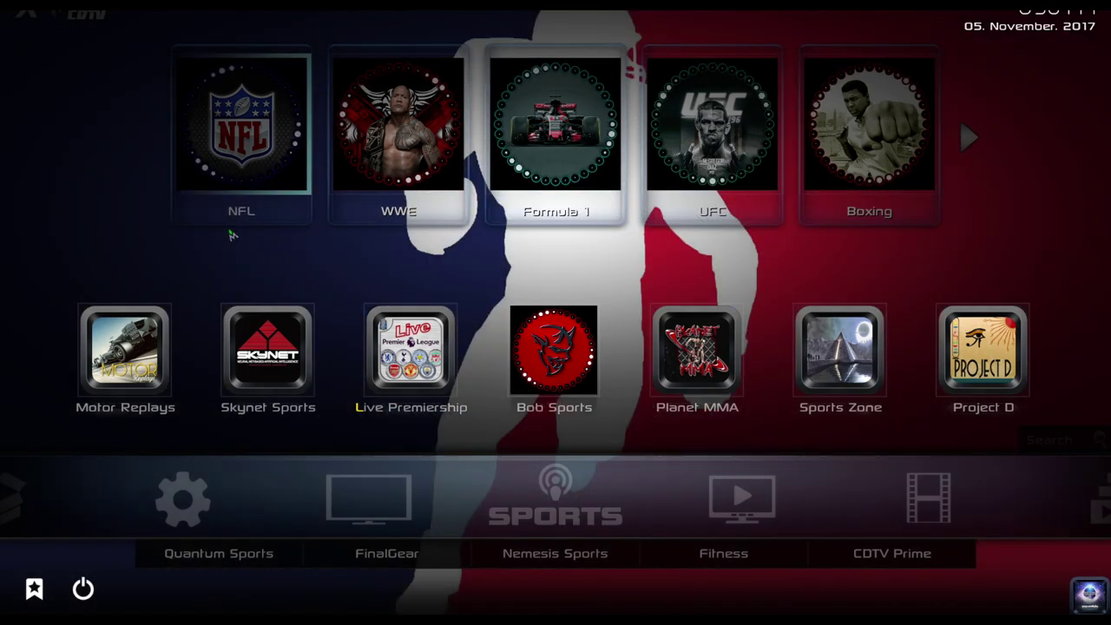
{"action": "scroll", "coordinate": [232, 234], "scroll_direction": "down", "scroll_amount": 5}
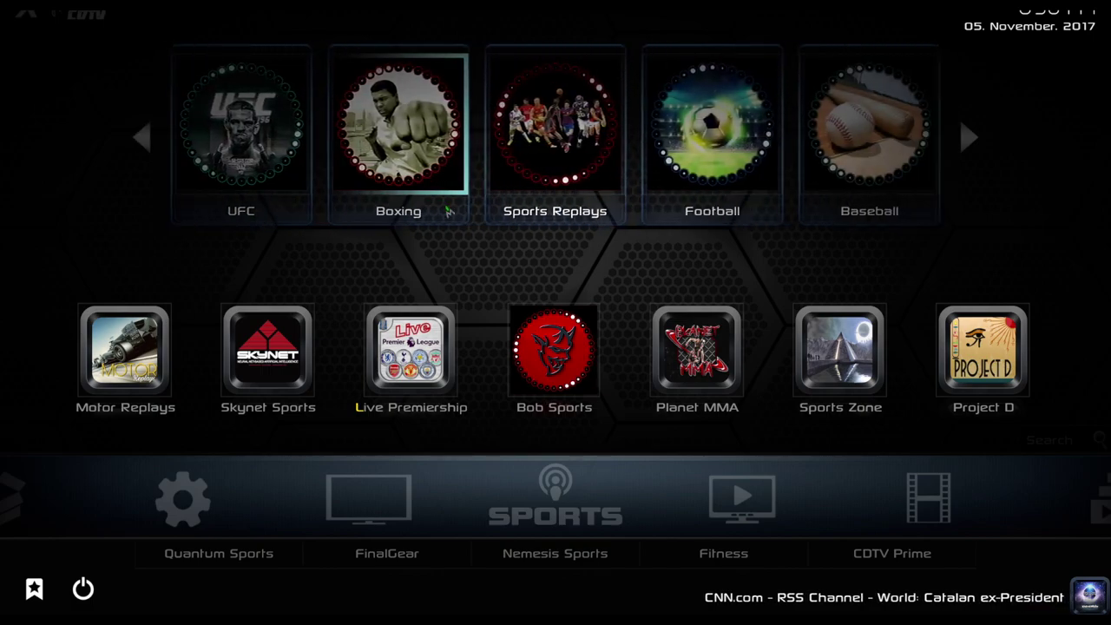
{"action": "scroll", "coordinate": [570, 192], "scroll_direction": "down", "scroll_amount": 5}
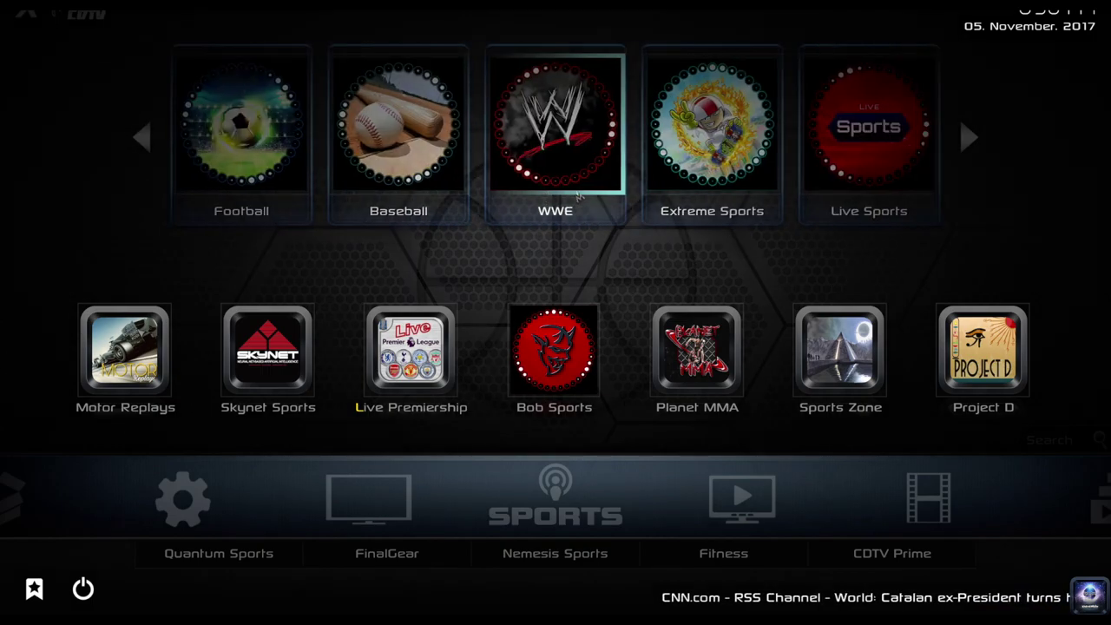
{"action": "scroll", "coordinate": [577, 196], "scroll_direction": "down", "scroll_amount": 3}
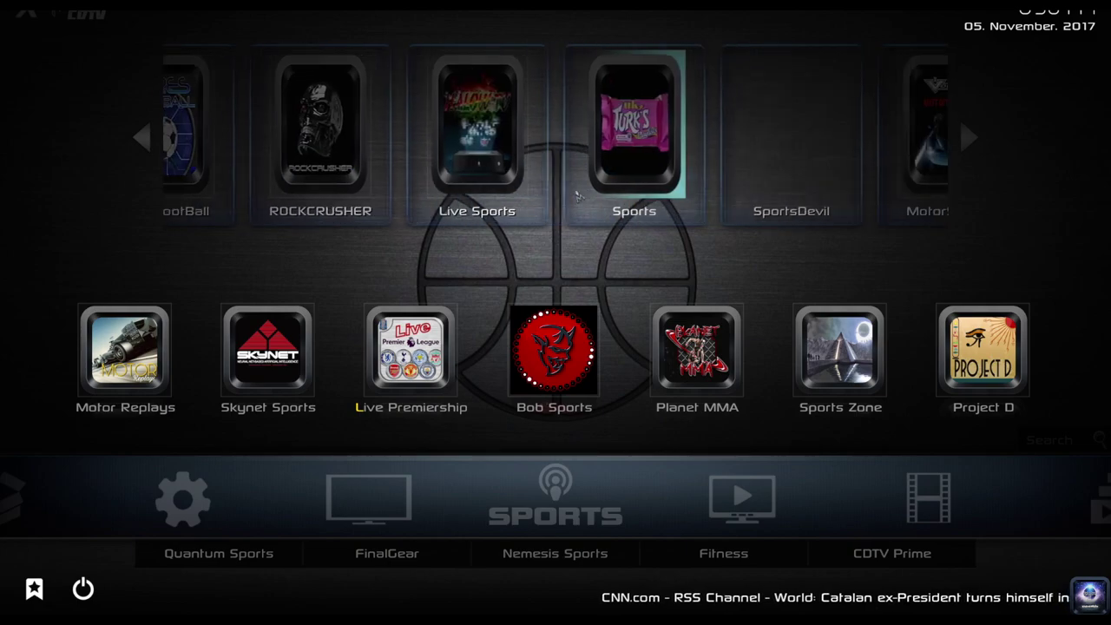
{"action": "scroll", "coordinate": [576, 194], "scroll_direction": "up", "scroll_amount": 8}
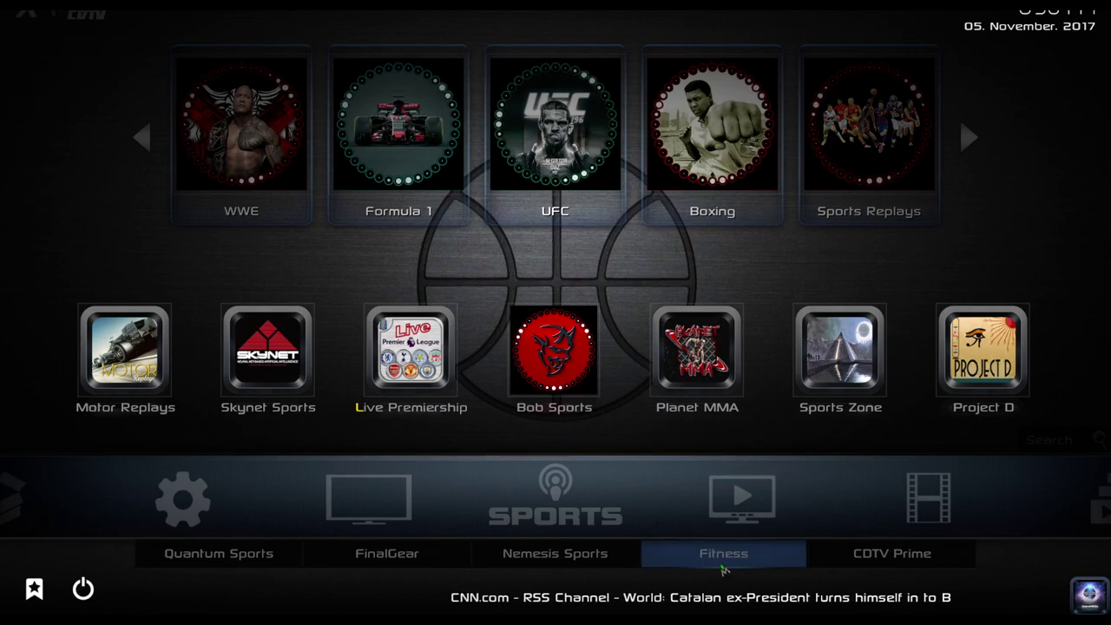
Highlight the Bob Sports add-on, then switch the home menu to Kidzone
{"action": "key", "text": "Up"}
{"action": "key", "text": "Left"}
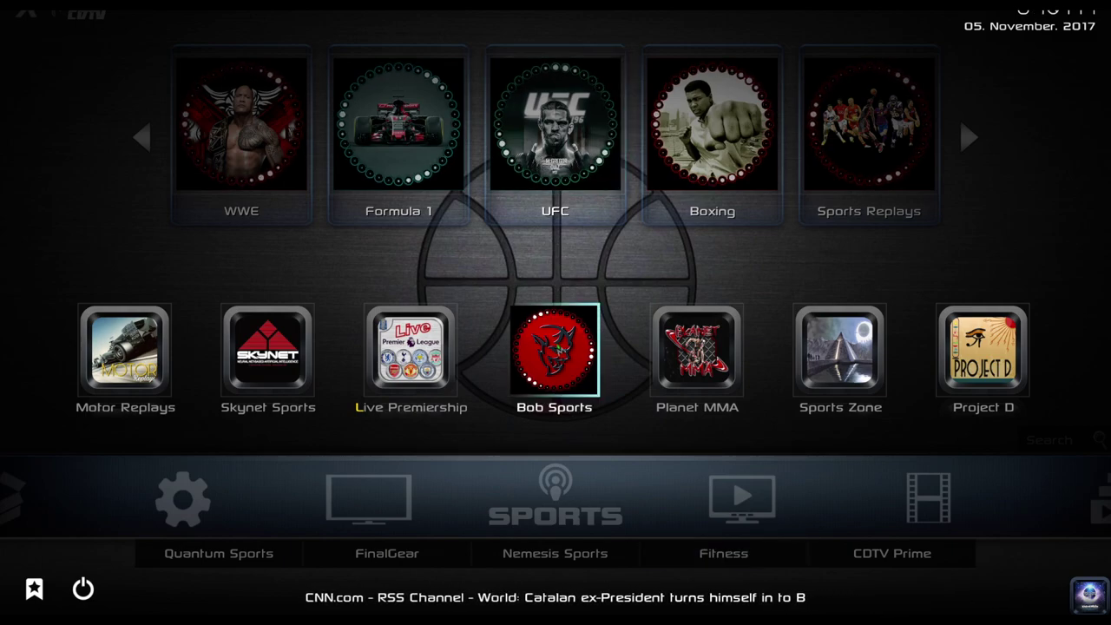
{"action": "key", "text": "Down"}
{"action": "key", "text": "Right"}
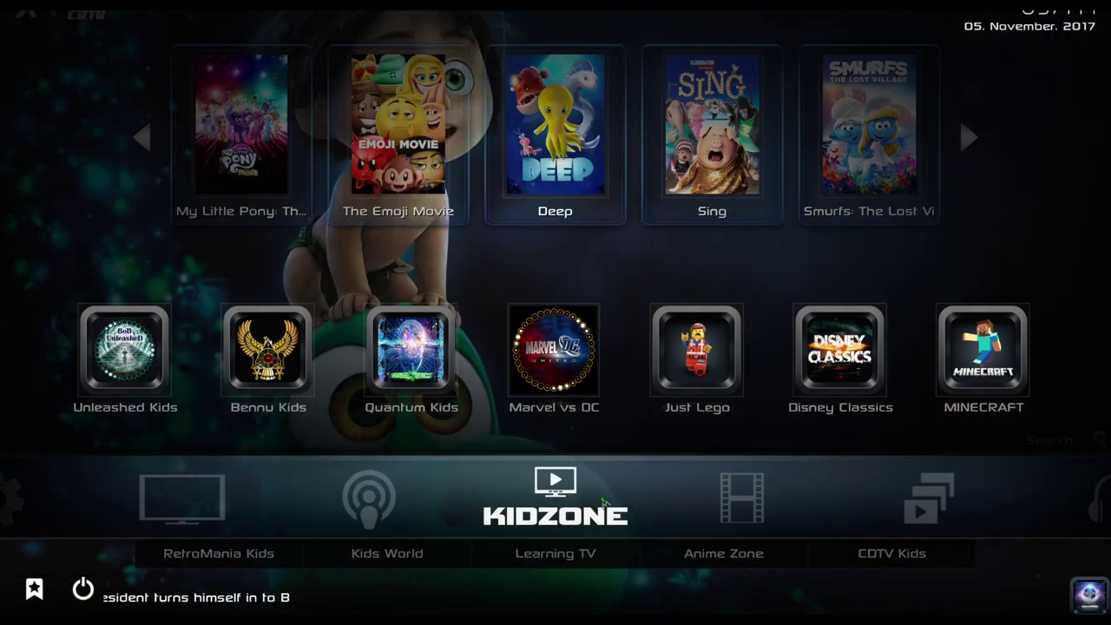
Step the home menu from Kidzone through Movies, Sports and TV Pro to System
{"action": "key", "text": "Right"}
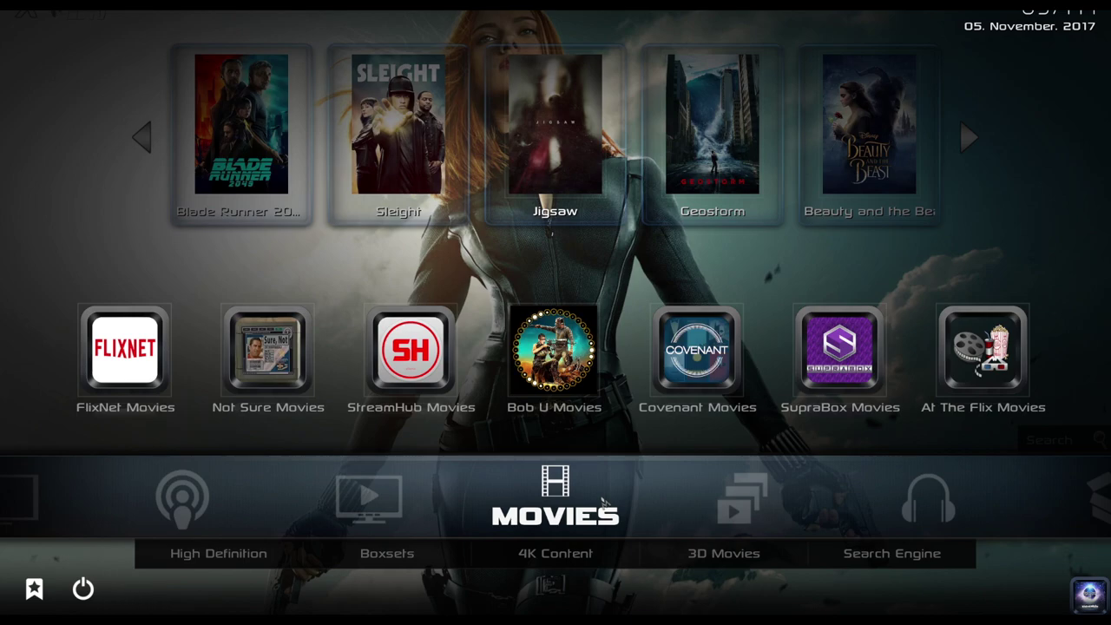
{"action": "key", "text": "Left"}
{"action": "key", "text": "Left"}
{"action": "key", "text": "Left"}
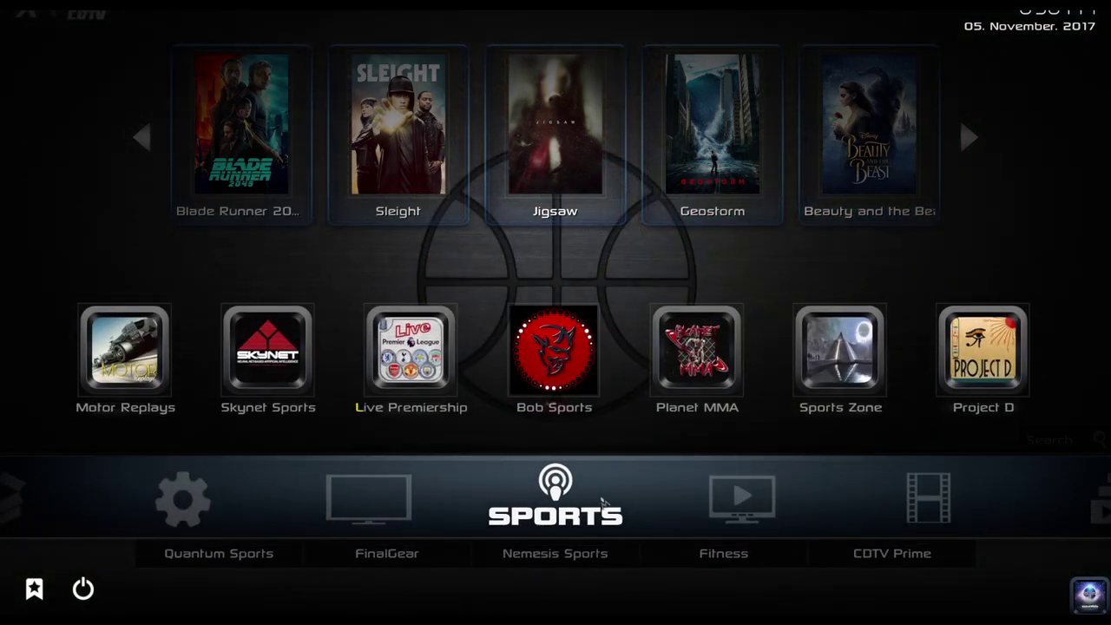
{"action": "key", "text": "Left"}
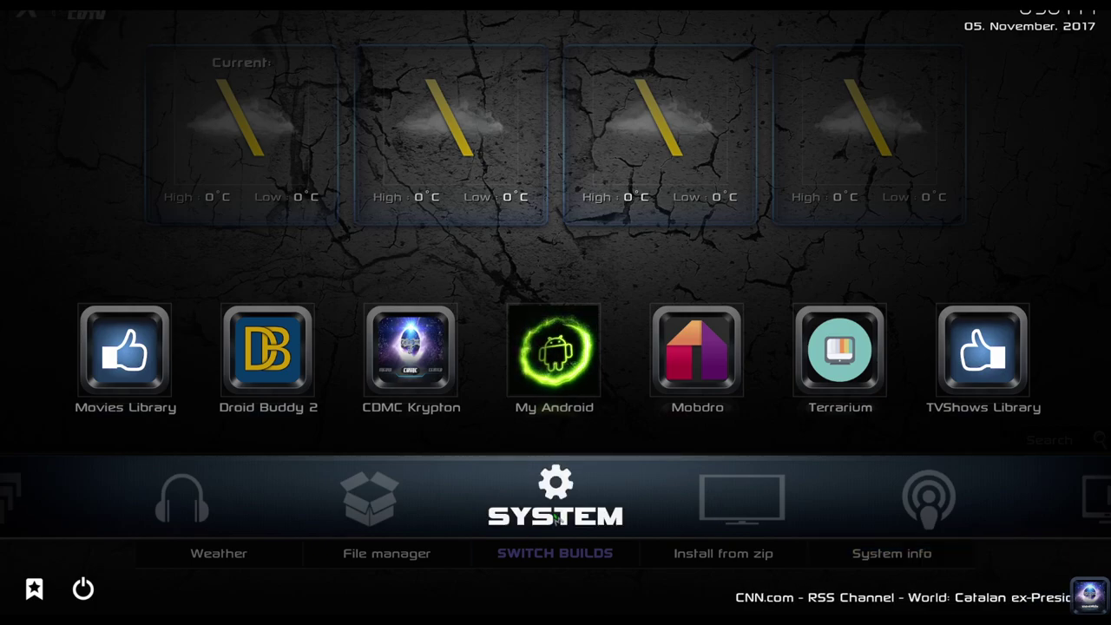
Open the Tools CDTV Favourites and reach the APK installer's categories, including TOP 20 ANDROID APKS
{"action": "scroll", "coordinate": [778, 508], "scroll_direction": "down", "scroll_amount": 1}
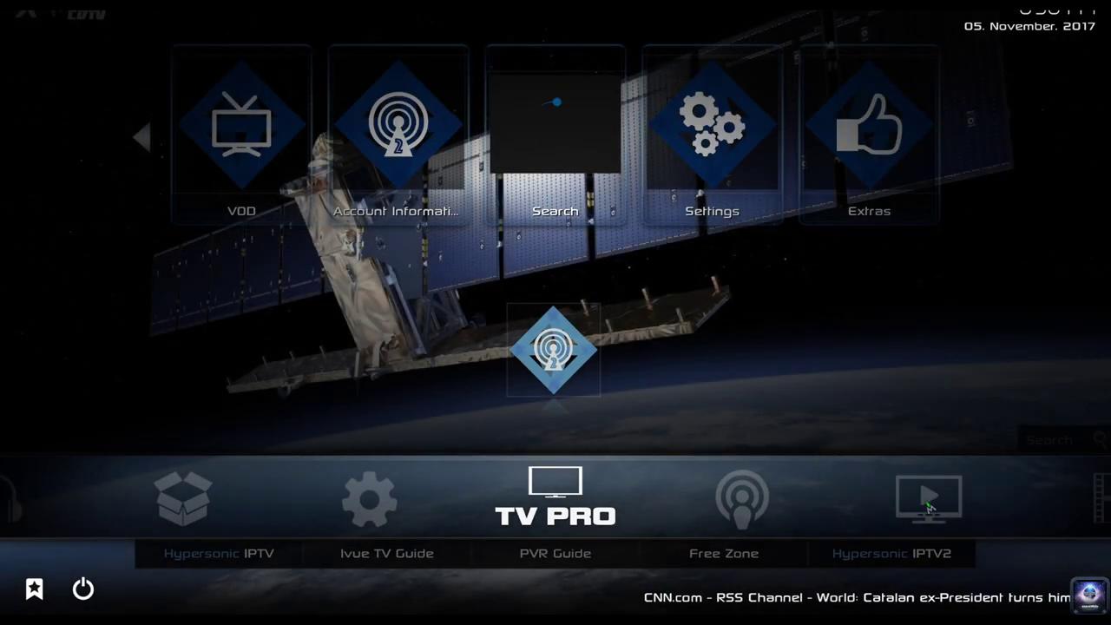
{"action": "scroll", "coordinate": [980, 514], "scroll_direction": "down", "scroll_amount": 1}
{"action": "scroll", "coordinate": [979, 514], "scroll_direction": "down", "scroll_amount": 1}
{"action": "scroll", "coordinate": [560, 504], "scroll_direction": "down", "scroll_amount": 1}
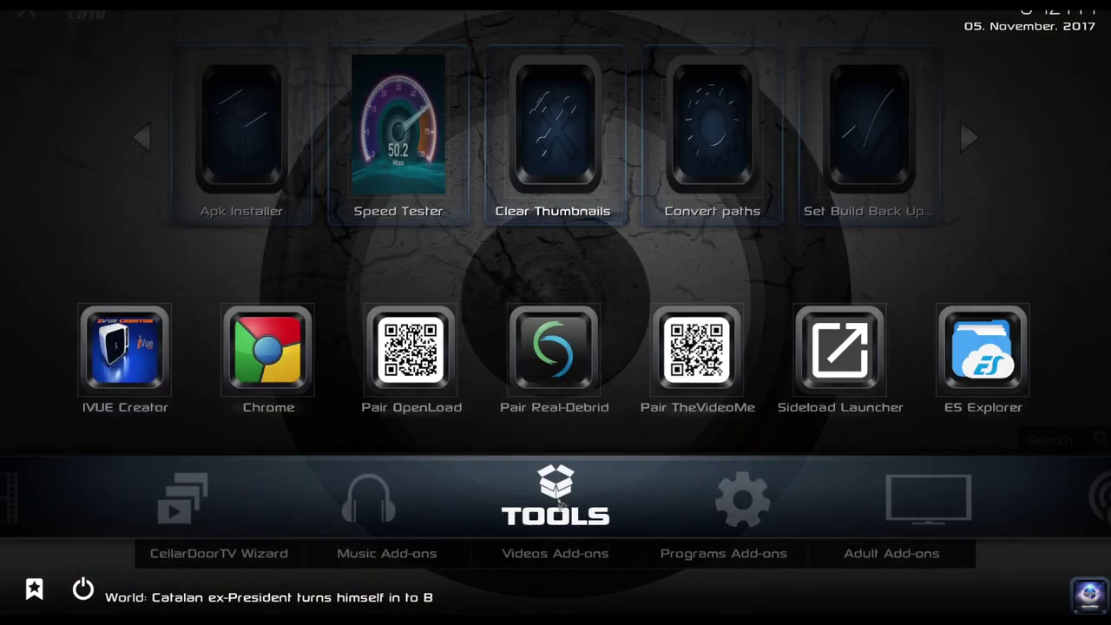
{"action": "left_click", "coordinate": [560, 504]}
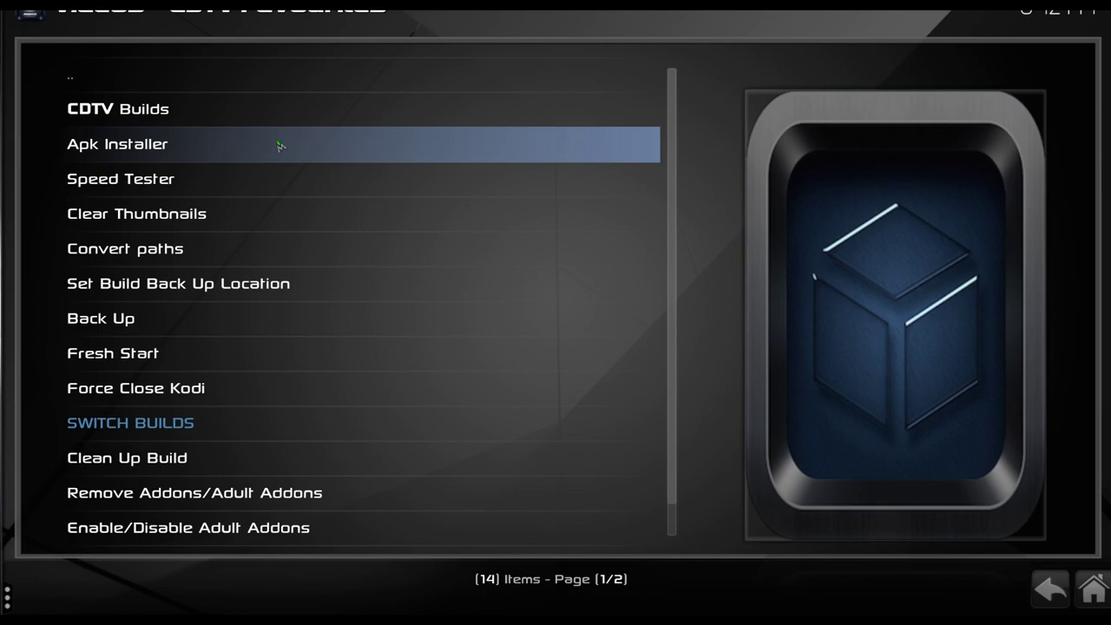
{"action": "scroll", "coordinate": [269, 209], "scroll_direction": "down", "scroll_amount": 1}
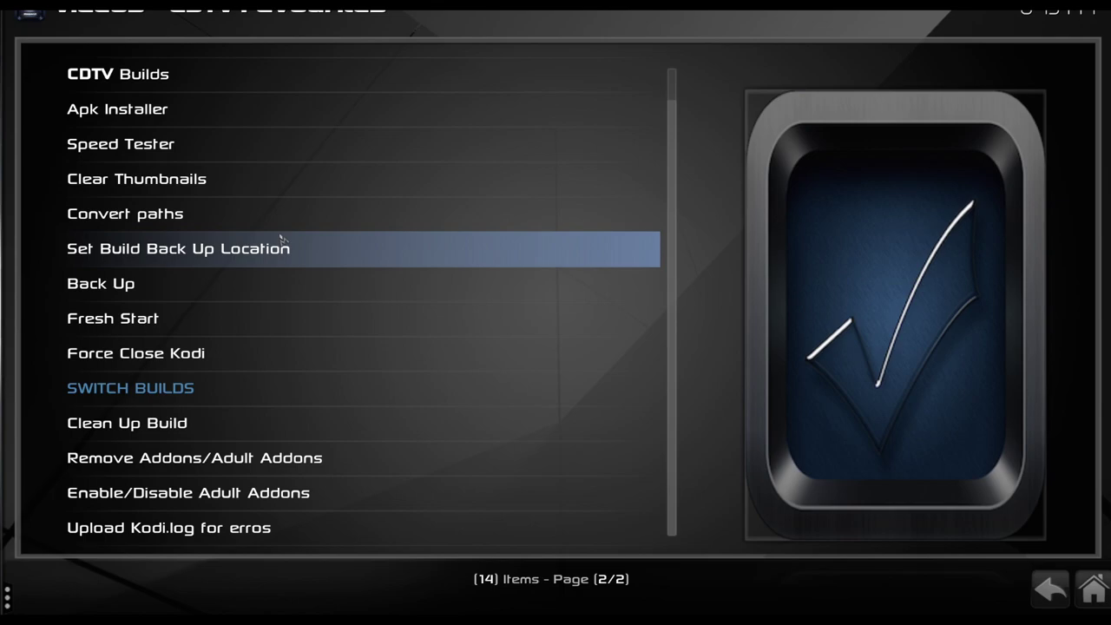
{"action": "scroll", "coordinate": [278, 235], "scroll_direction": "up", "scroll_amount": 1}
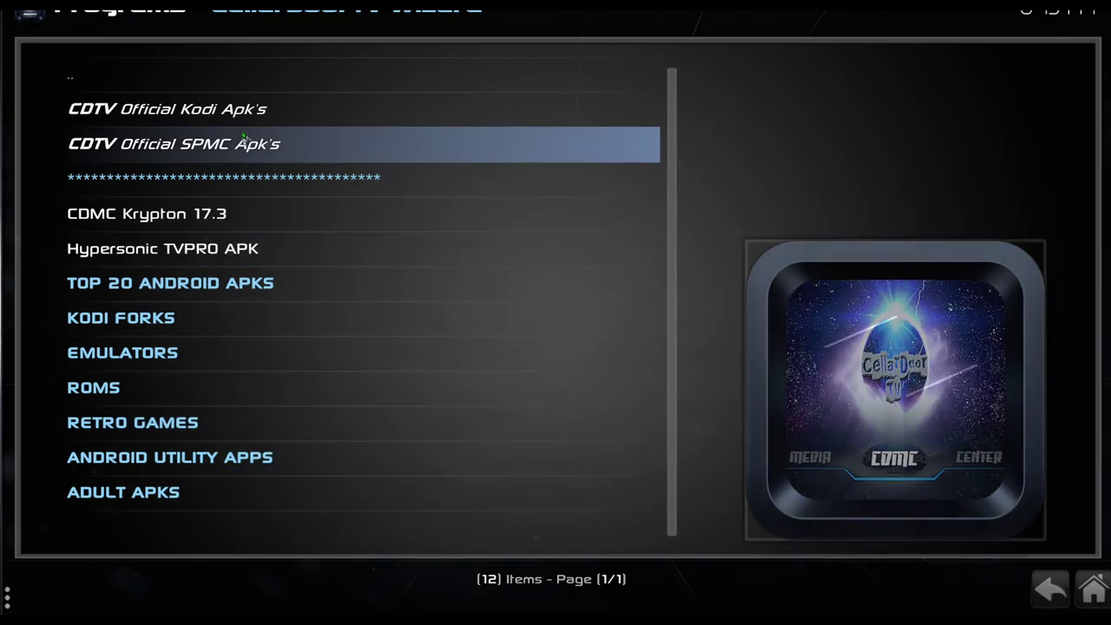
Browse the 20 apps in TOP 20 ANDROID APKS, then return to the home Tools section
{"action": "left_click", "coordinate": [235, 290]}
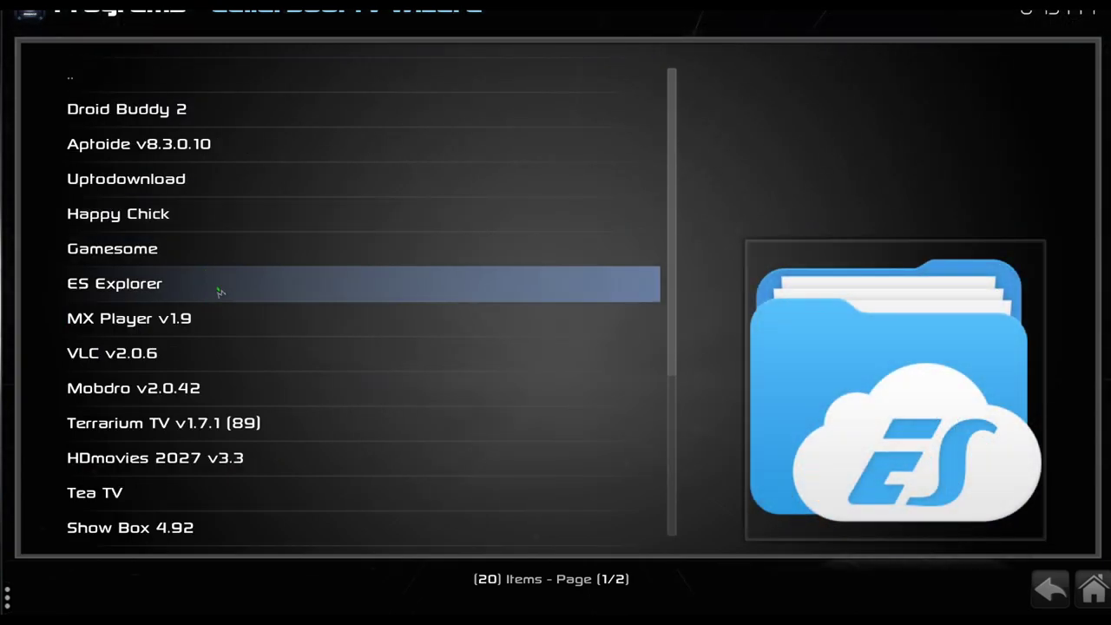
{"action": "scroll", "coordinate": [219, 291], "scroll_direction": "down", "scroll_amount": 1}
{"action": "scroll", "coordinate": [221, 292], "scroll_direction": "down", "scroll_amount": 1}
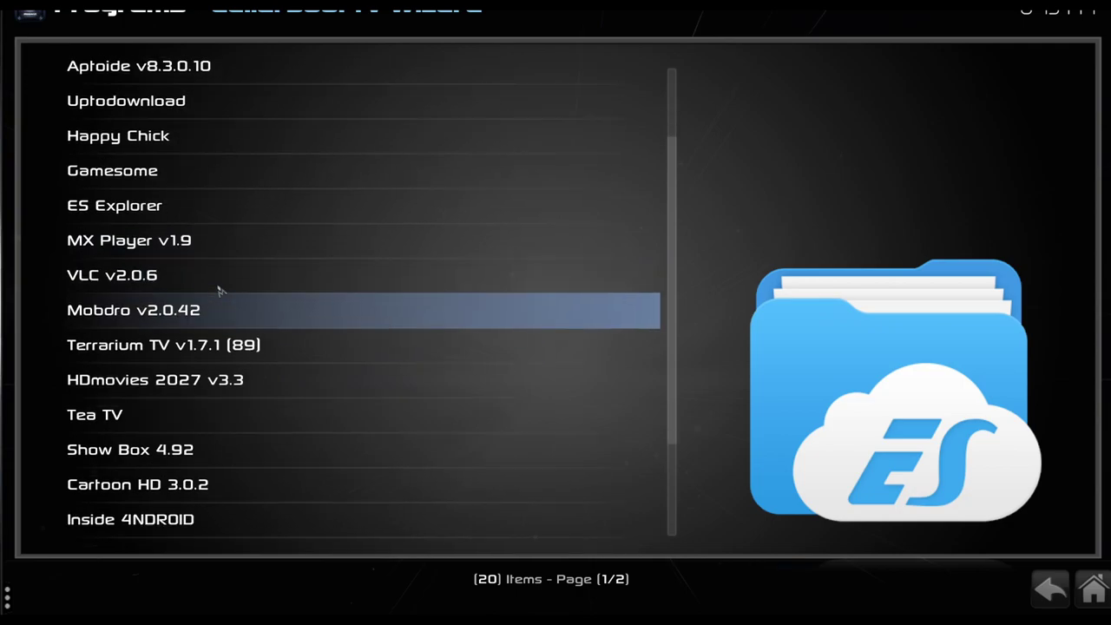
{"action": "scroll", "coordinate": [217, 309], "scroll_direction": "down", "scroll_amount": 1}
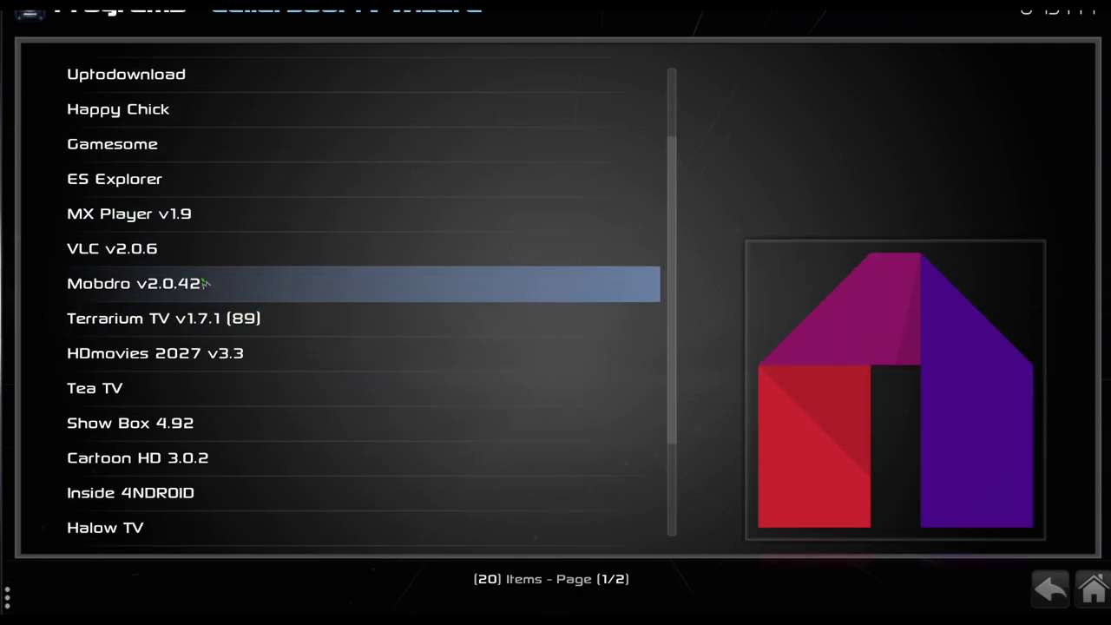
{"action": "scroll", "coordinate": [209, 300], "scroll_direction": "down", "scroll_amount": 1}
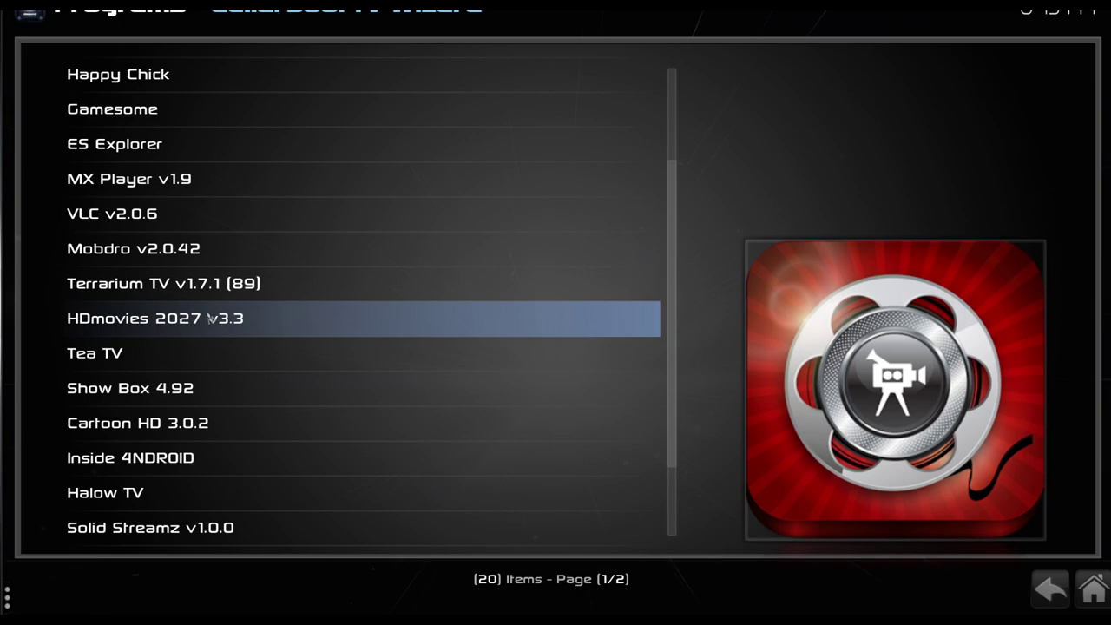
{"action": "scroll", "coordinate": [210, 319], "scroll_direction": "down", "scroll_amount": 1}
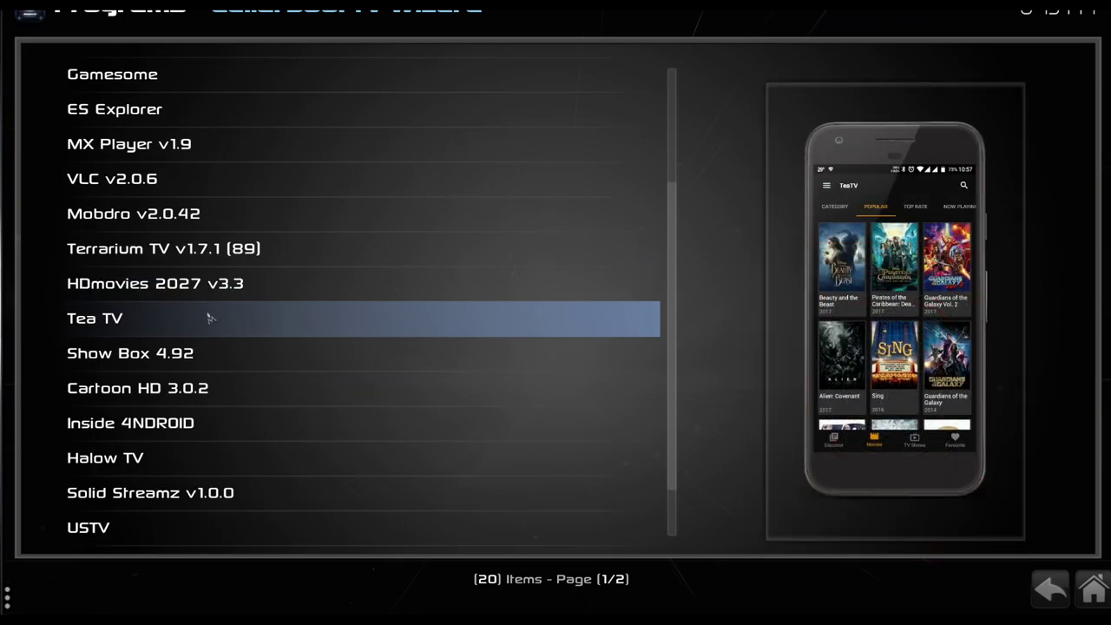
{"action": "scroll", "coordinate": [208, 318], "scroll_direction": "down", "scroll_amount": 2}
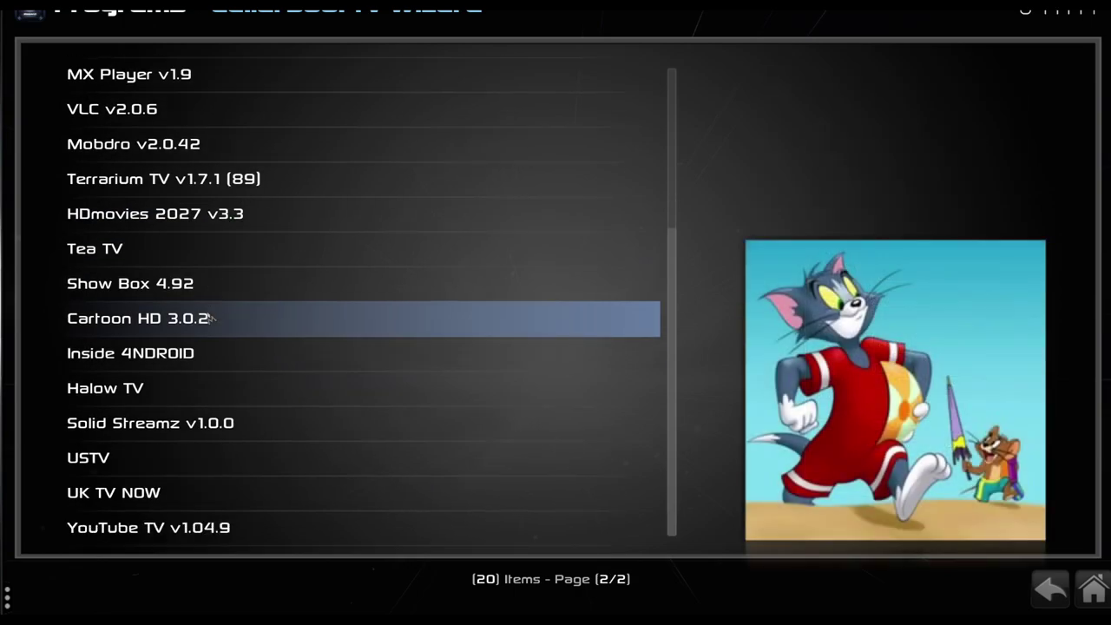
{"action": "scroll", "coordinate": [210, 317], "scroll_direction": "up", "scroll_amount": 3}
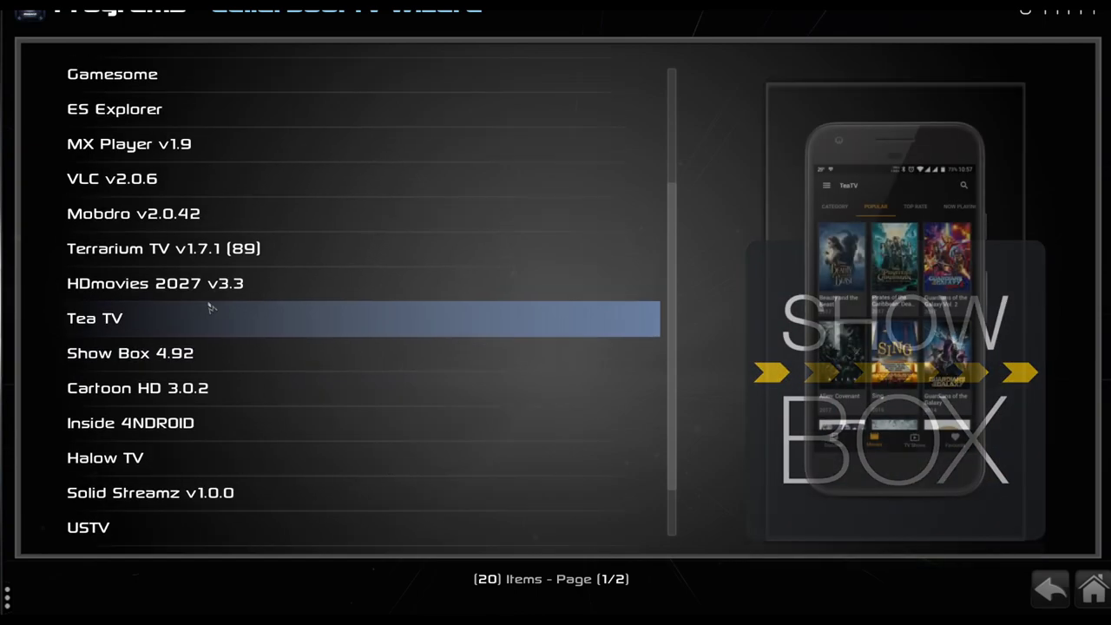
{"action": "scroll", "coordinate": [209, 307], "scroll_direction": "up", "scroll_amount": 3}
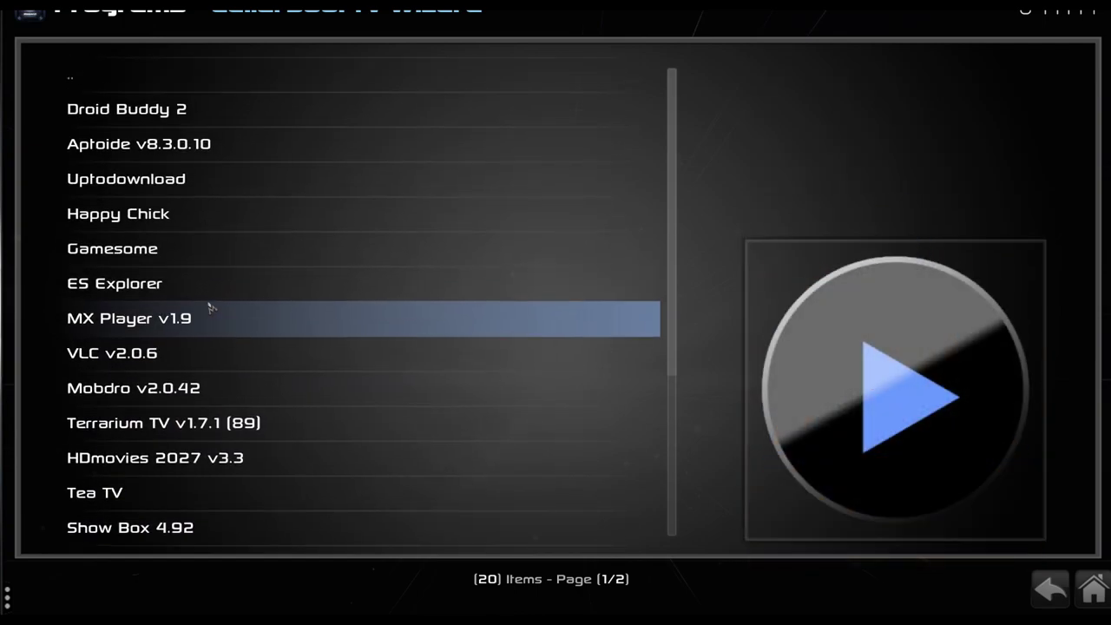
{"action": "scroll", "coordinate": [208, 306], "scroll_direction": "down", "scroll_amount": 2}
{"action": "scroll", "coordinate": [208, 306], "scroll_direction": "down", "scroll_amount": 5}
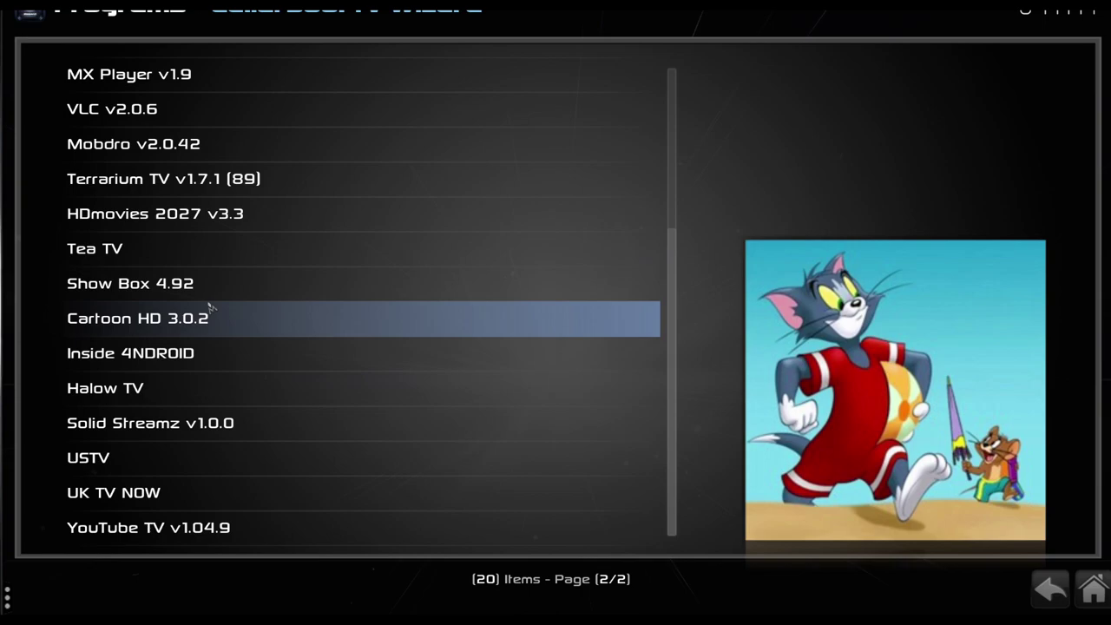
{"action": "scroll", "coordinate": [210, 306], "scroll_direction": "up", "scroll_amount": 7}
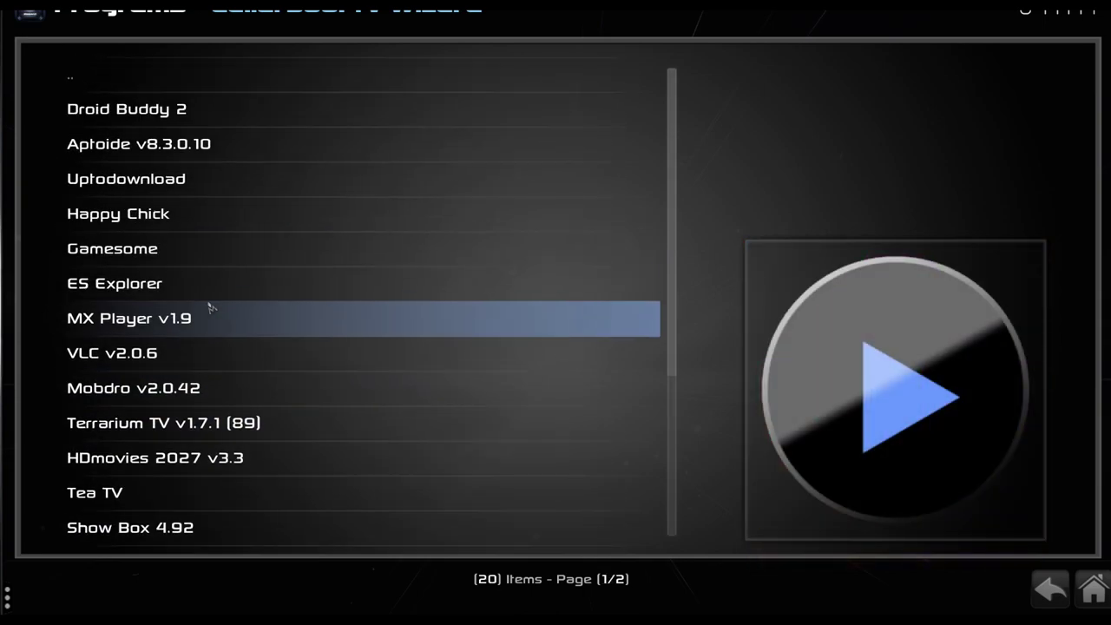
{"action": "key", "text": "BackSpace"}
{"action": "key", "text": "Escape"}
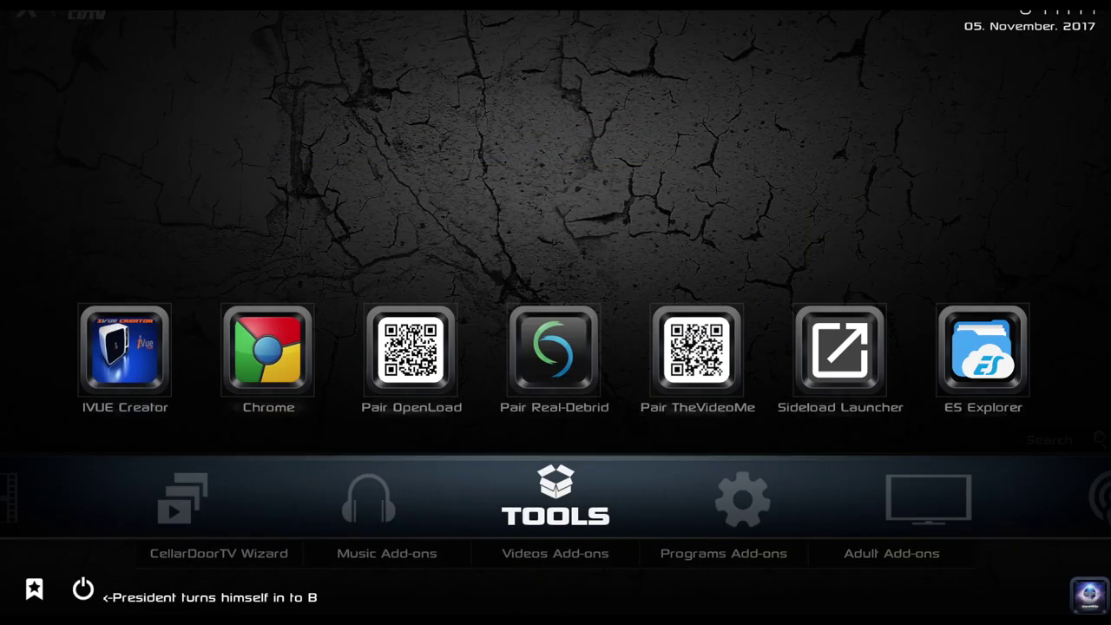
Scroll down the main menu, then open the power options and dismiss them
{"action": "scroll", "coordinate": [533, 468], "scroll_direction": "down", "scroll_amount": 2}
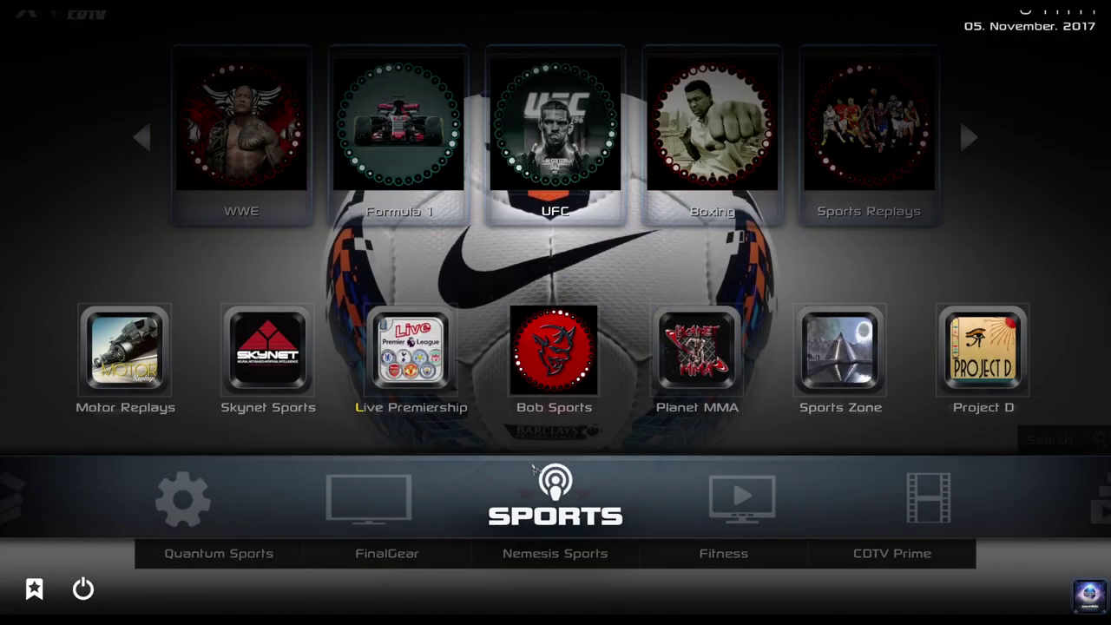
{"action": "scroll", "coordinate": [533, 469], "scroll_direction": "down", "scroll_amount": 1}
{"action": "scroll", "coordinate": [533, 468], "scroll_direction": "down", "scroll_amount": 1}
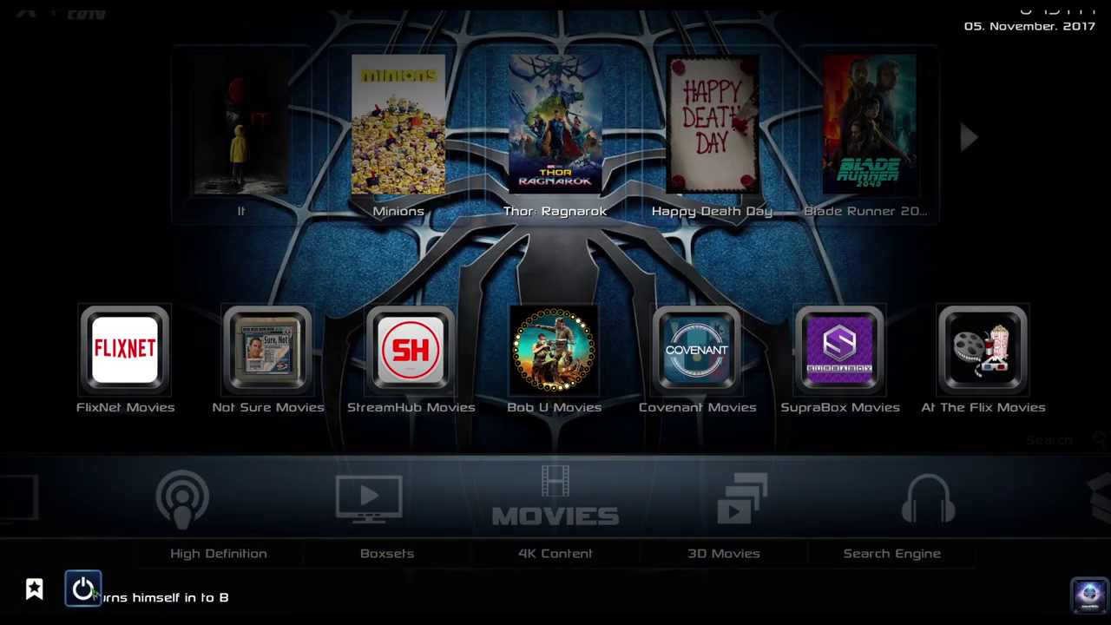
{"action": "left_click", "coordinate": [90, 592]}
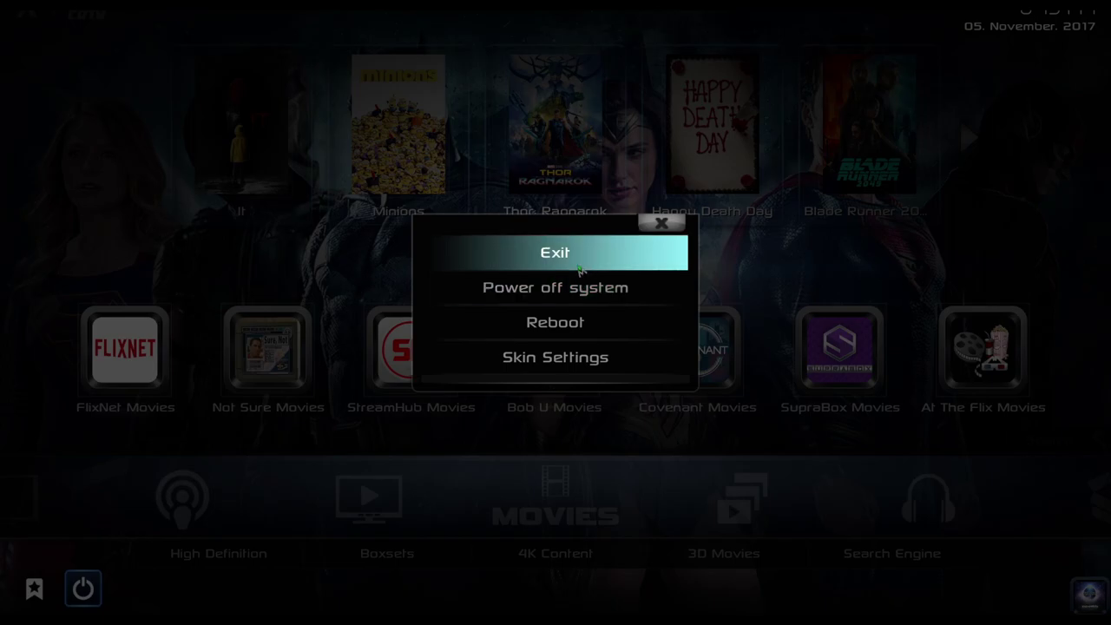
{"action": "right_click", "coordinate": [573, 351]}
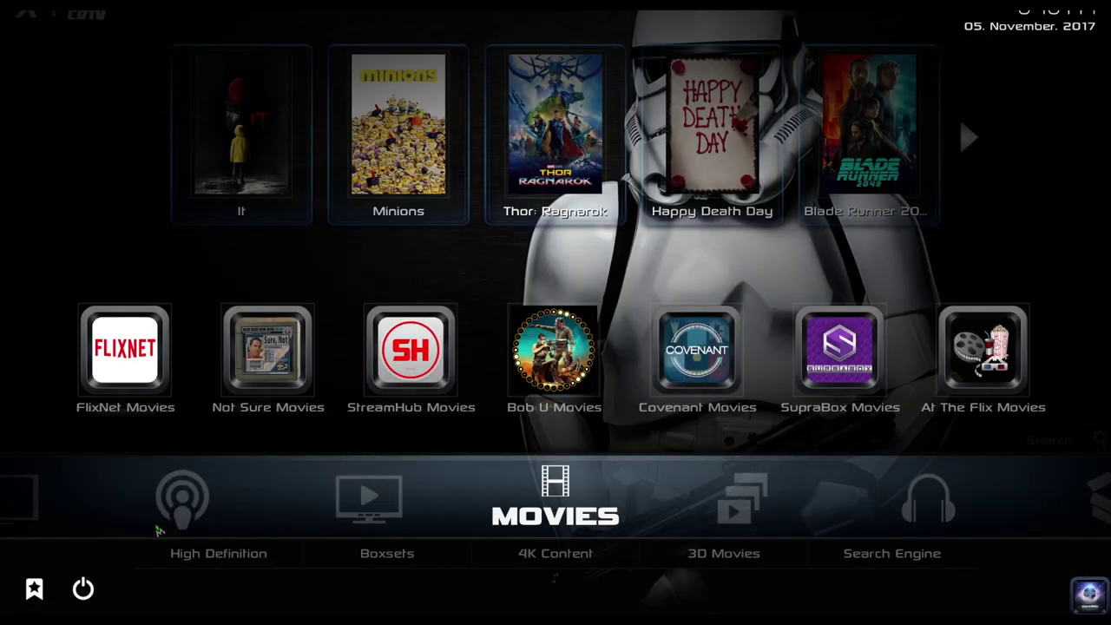
Open the Favourites list and close it again
{"action": "left_click", "coordinate": [32, 593]}
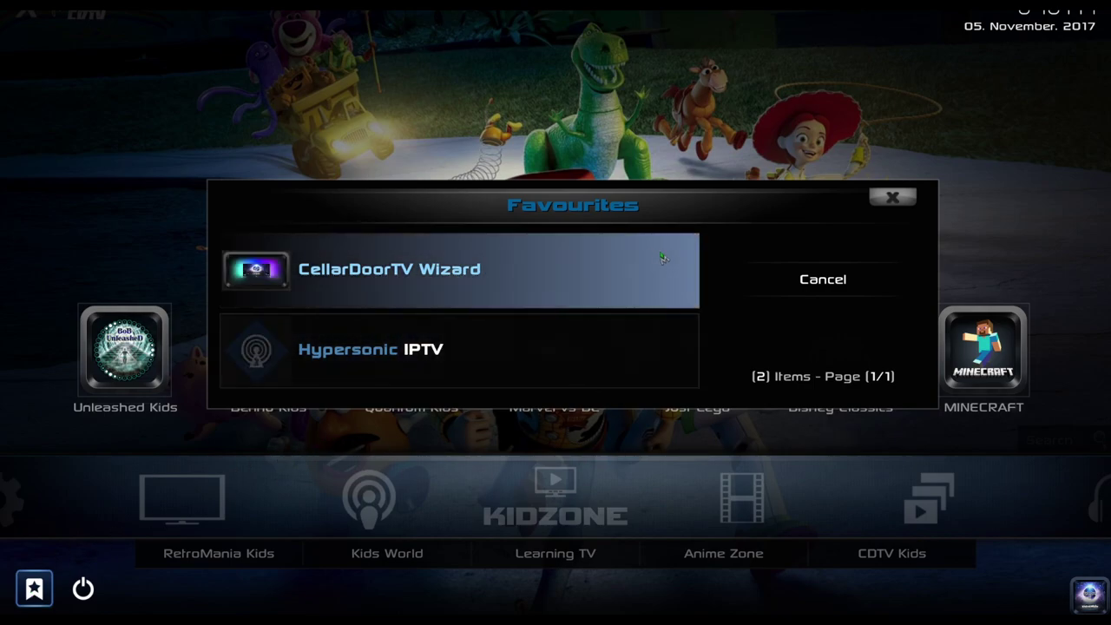
{"action": "left_click", "coordinate": [879, 205]}
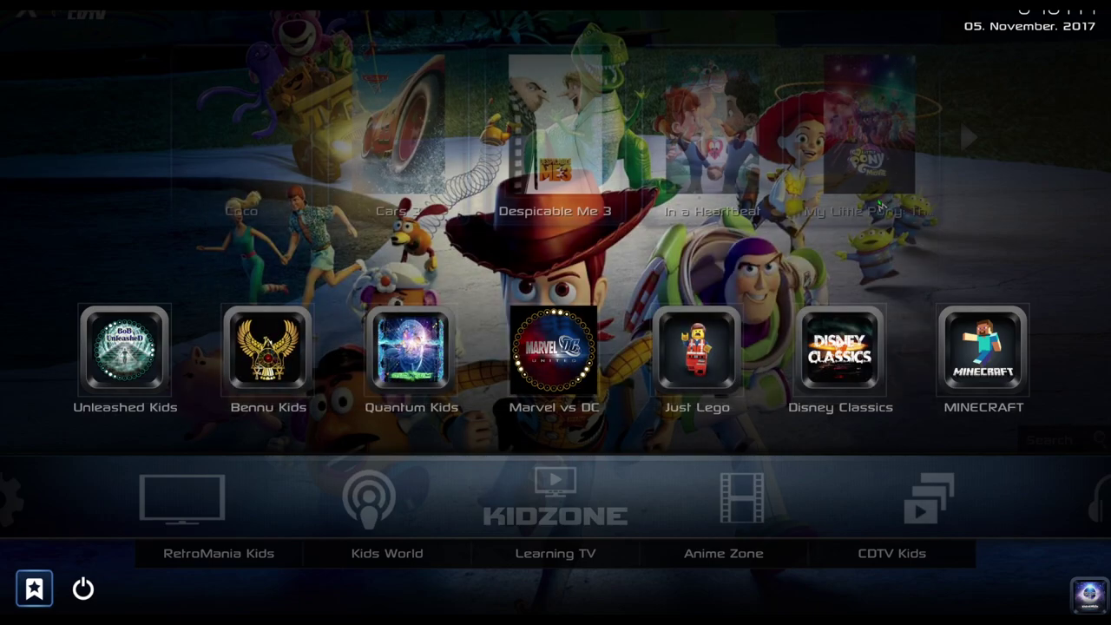
{"action": "mouse_move", "coordinate": [369, 499]}
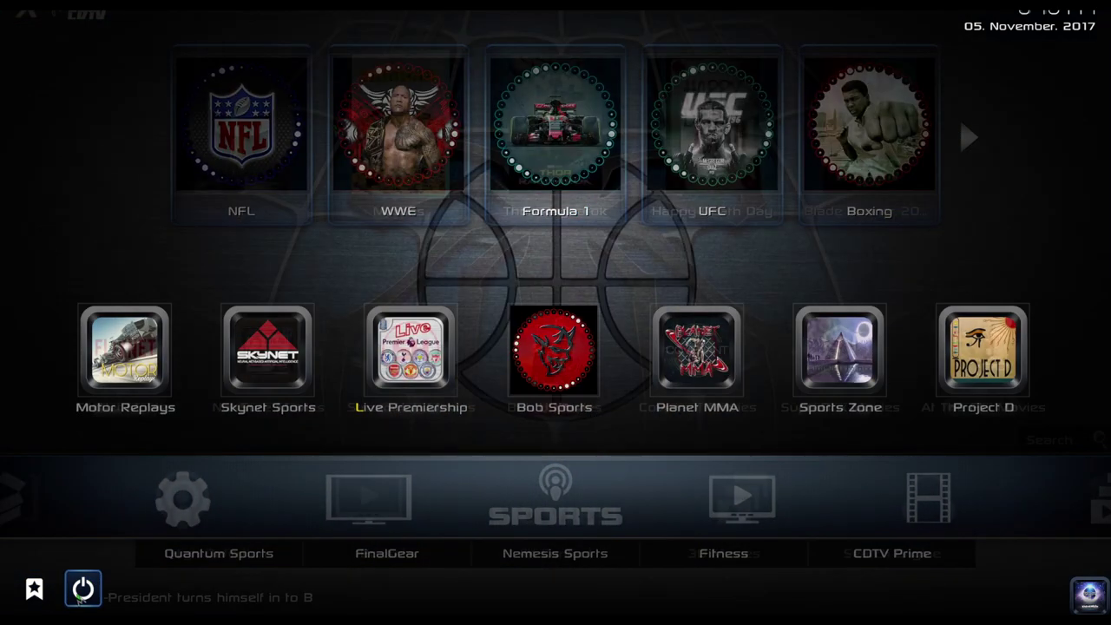
Shift the home screen toward MOVIES and reopen the power menu with Exit, Power off system, Reboot and Skin Settings
{"action": "key", "text": "Right"}
{"action": "key", "text": "Right"}
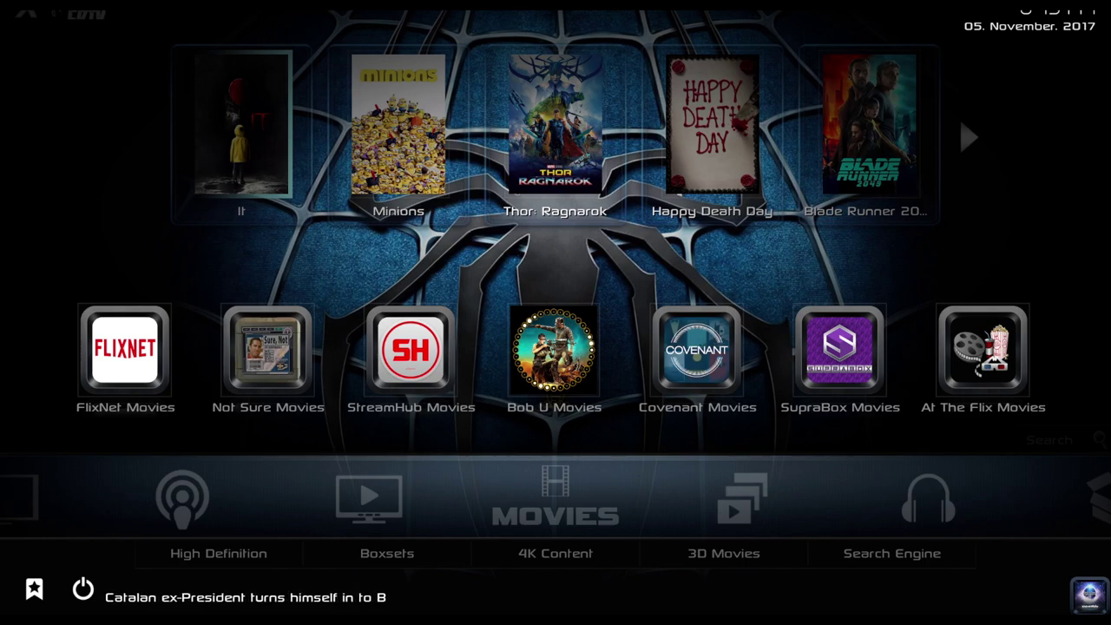
{"action": "key", "text": "Right"}
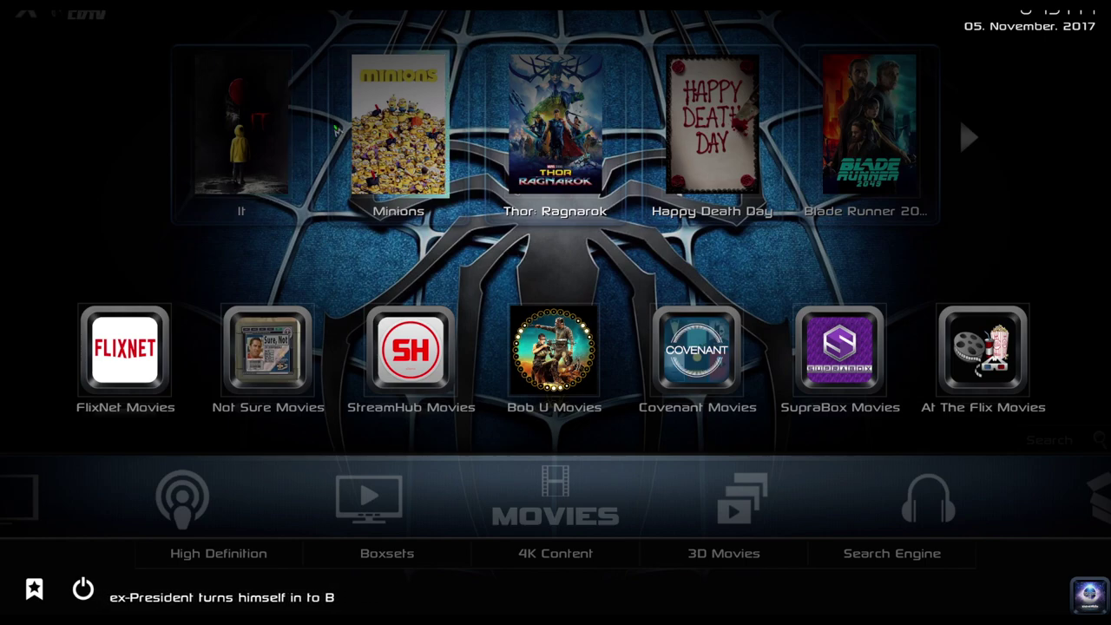
{"action": "left_click", "coordinate": [81, 599]}
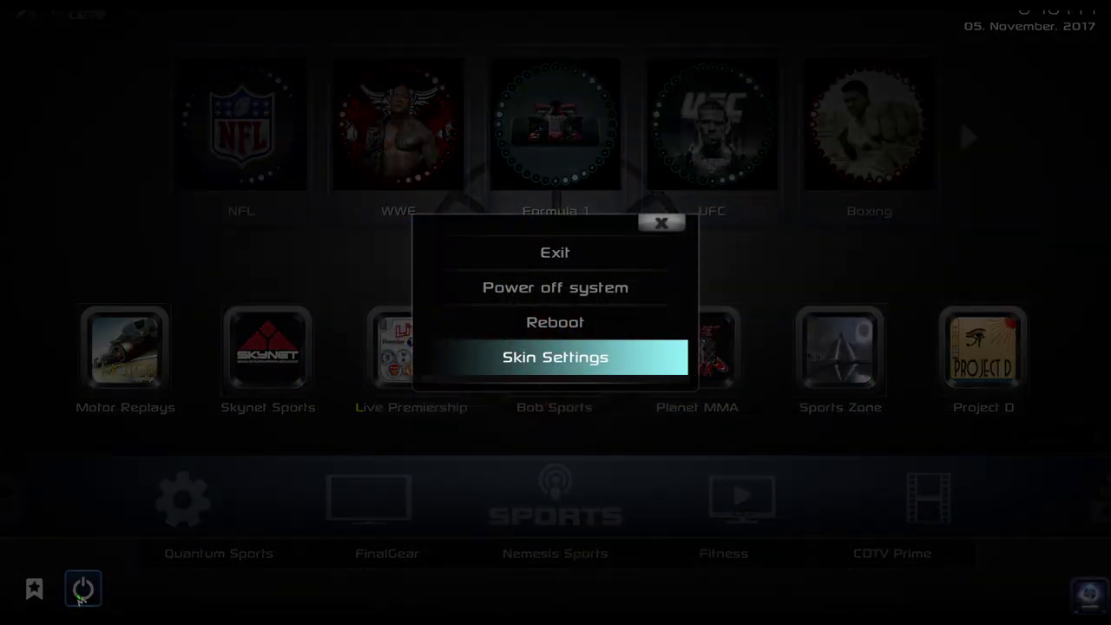